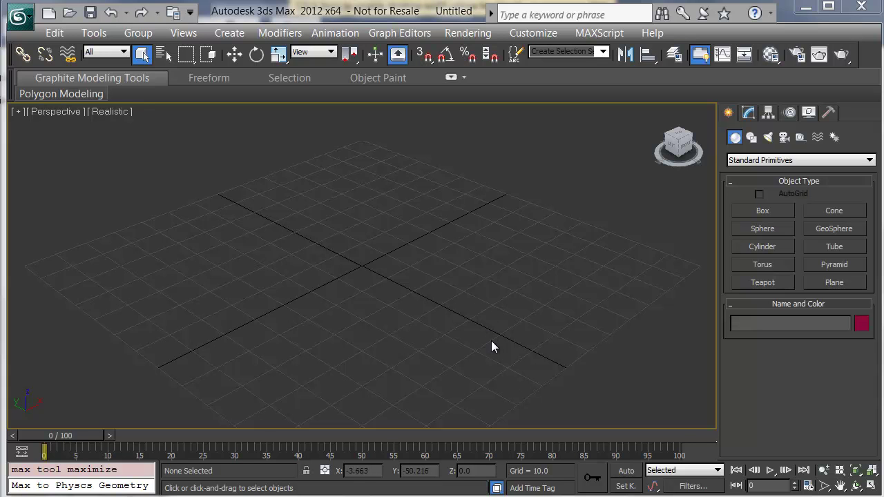
- Draw a cylinder at the grid centre and bring up its parameters
click(770, 249)
drag(383, 303, 467, 322)
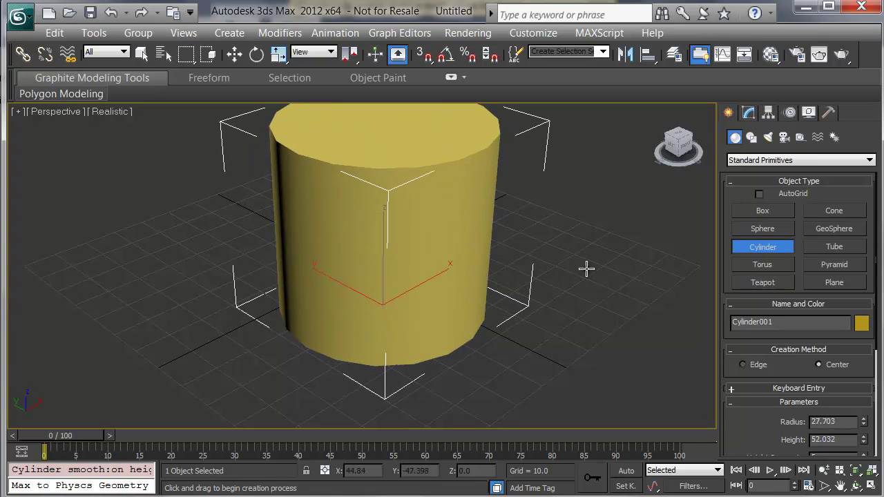
click(748, 114)
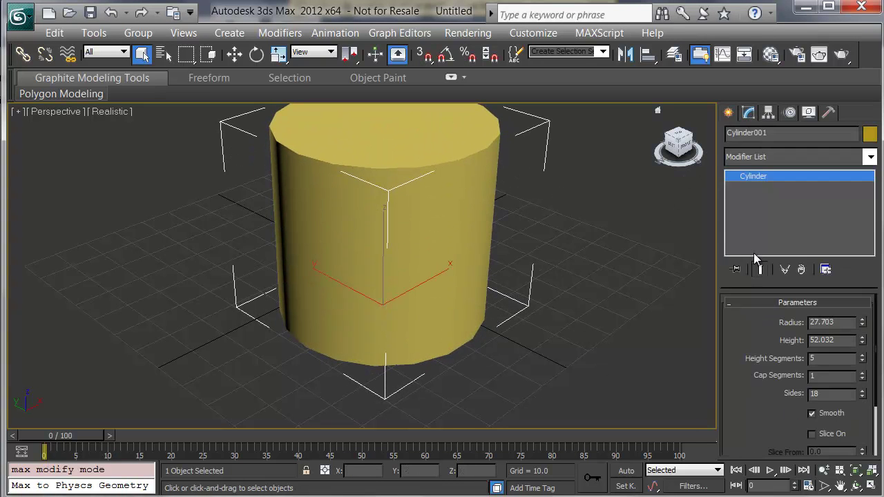
- Set the cylinder to radius 11, height 6, 1 height segment and 24 sides
click(840, 322)
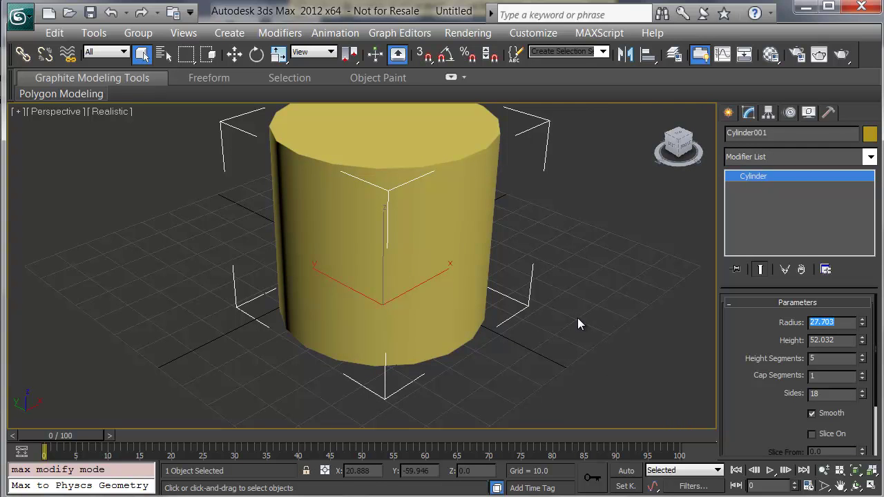
text(11)
key(Tab)
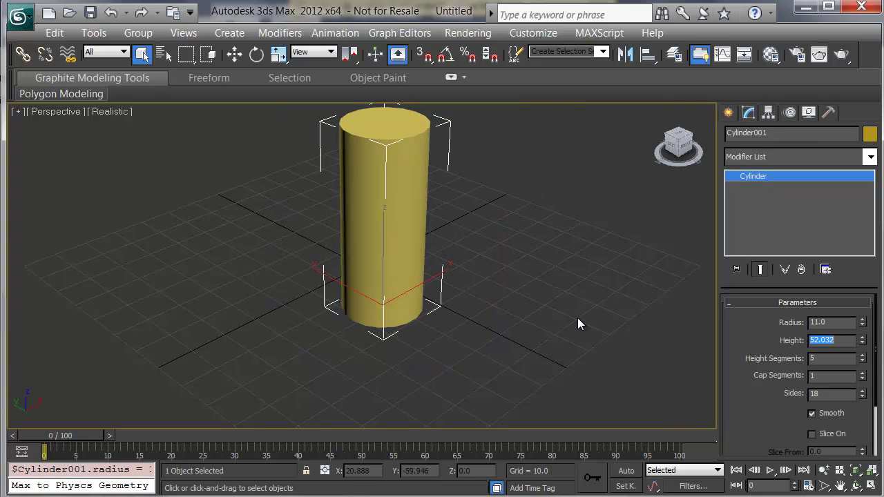
text(6)
key(Tab)
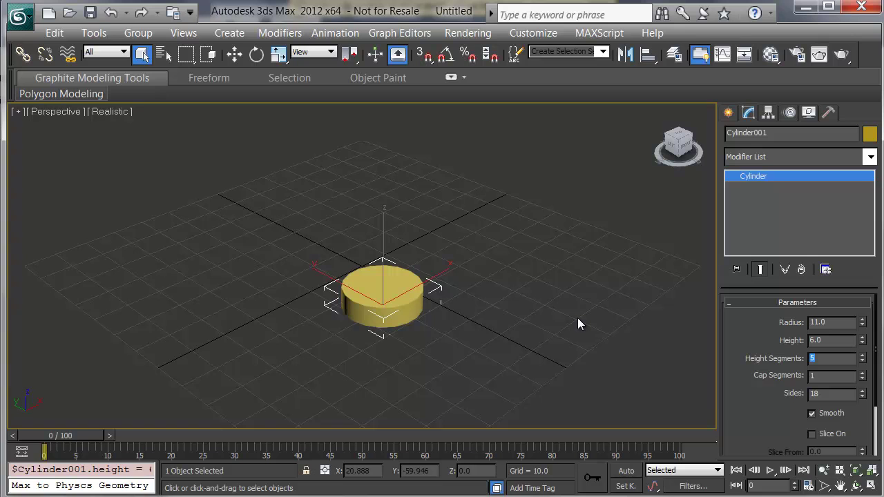
text(1)
key(Tab)
key(Tab)
text(24)
key(Return)
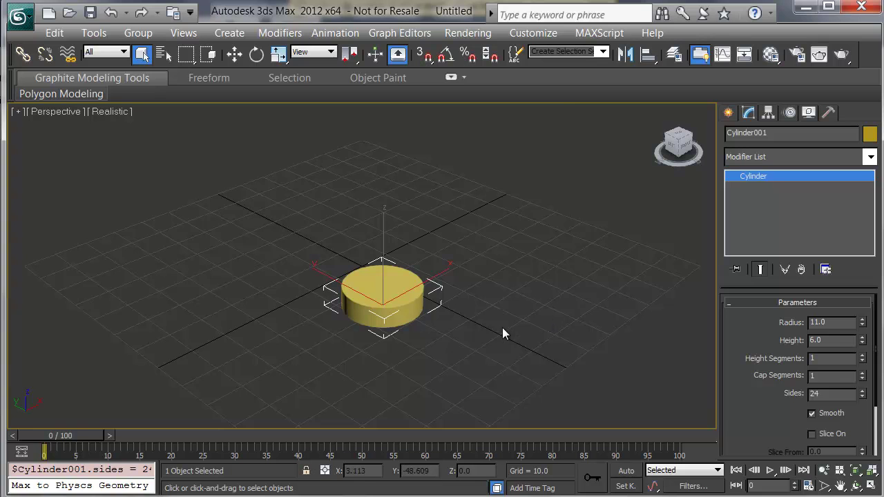
- Convert the cylinder to an Editable Poly
key(z)
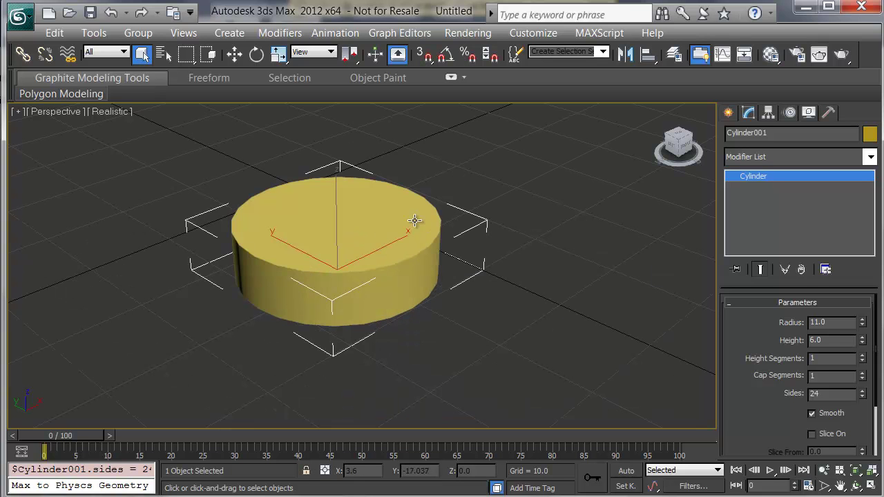
right_click(348, 229)
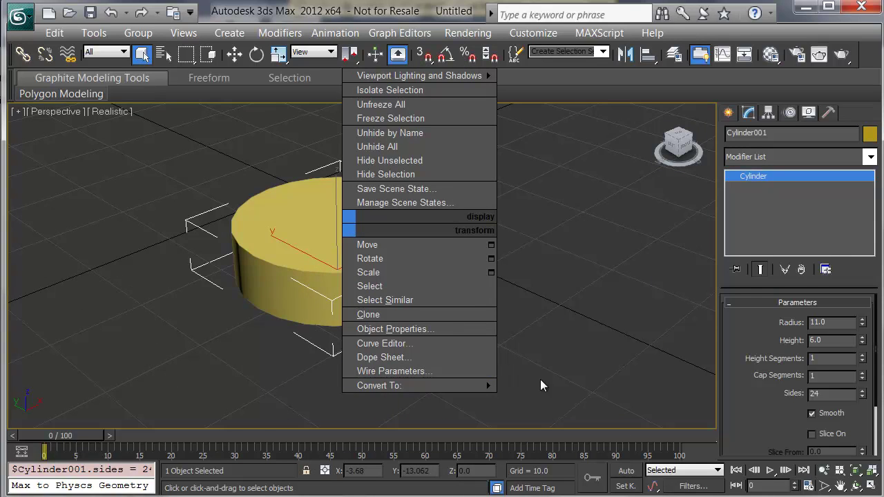
mouse_move(485, 387)
click(533, 399)
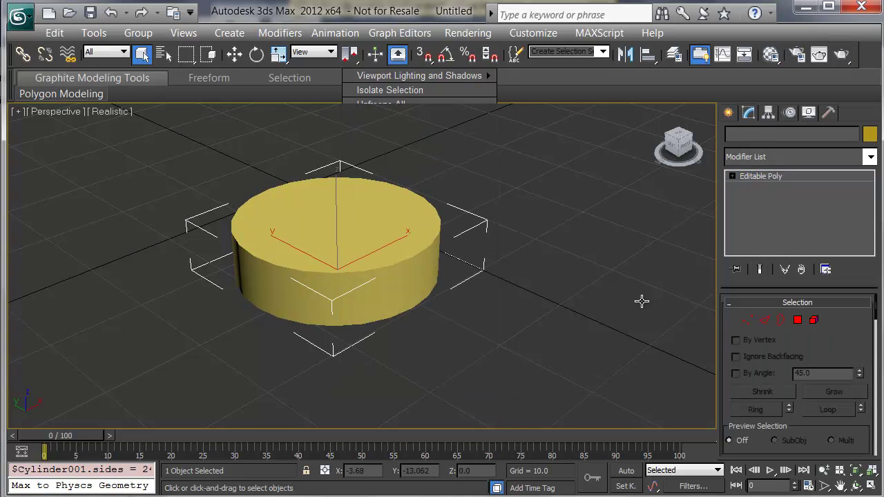
- Delete the cap polygons at Polygon level, turn on edged faces, then exit Polygon level
key(4)
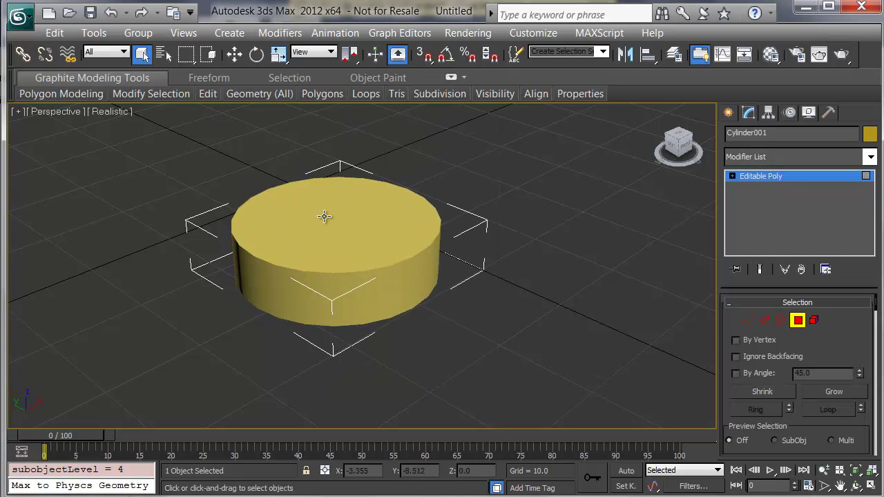
click(324, 192)
key(Delete)
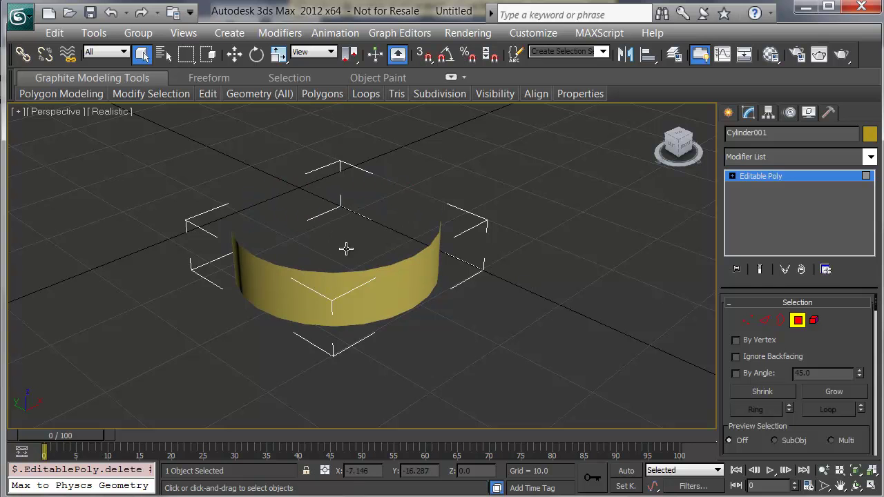
key(Delete)
key(F4)
alt+middle_drag(556, 317, 499, 331)
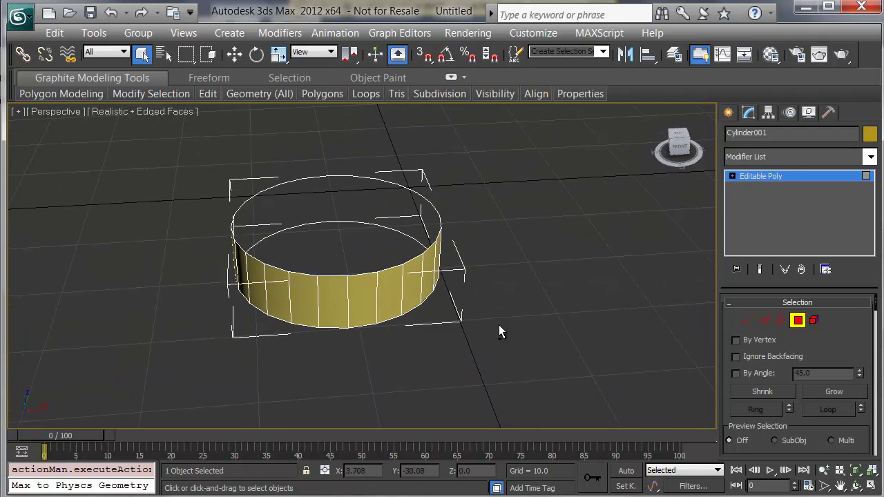
click(797, 322)
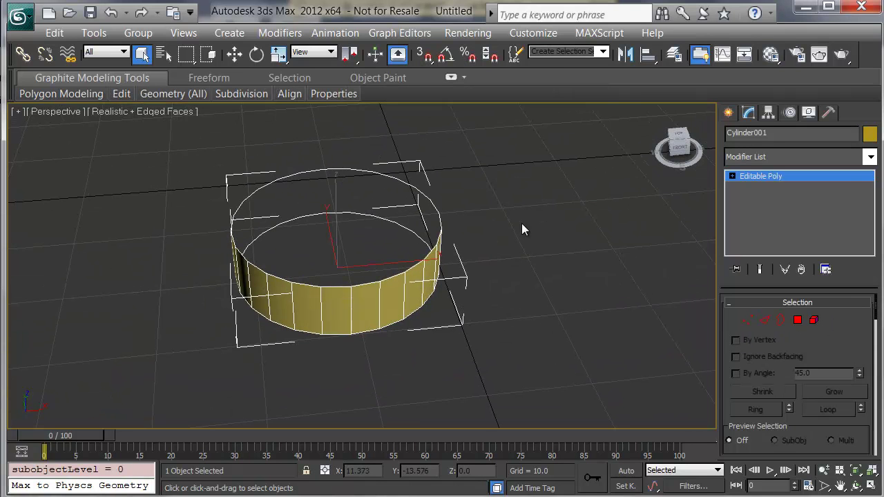
- Zero the ring's X and Y in Move Transform Type-In, then deselect it
key(F12)
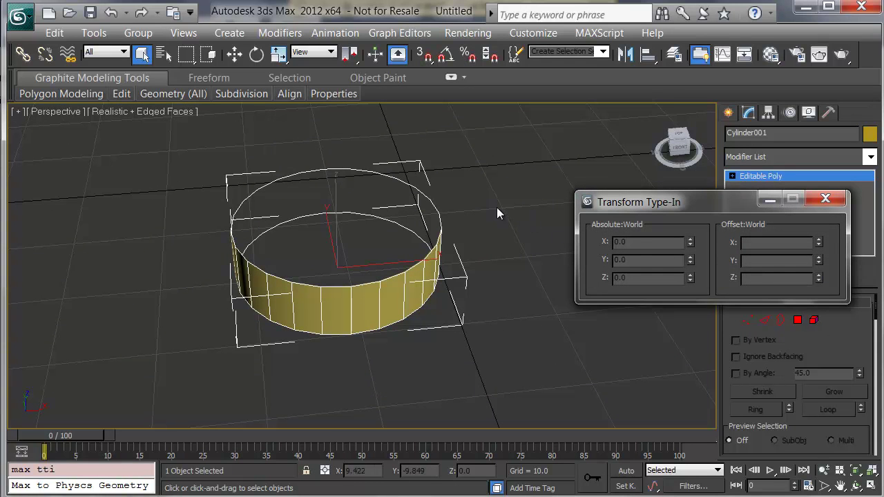
key(w)
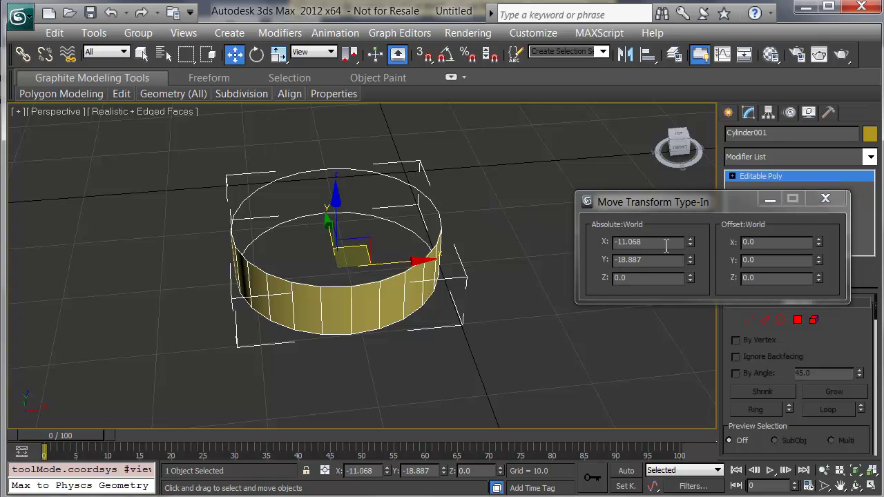
right_click(690, 242)
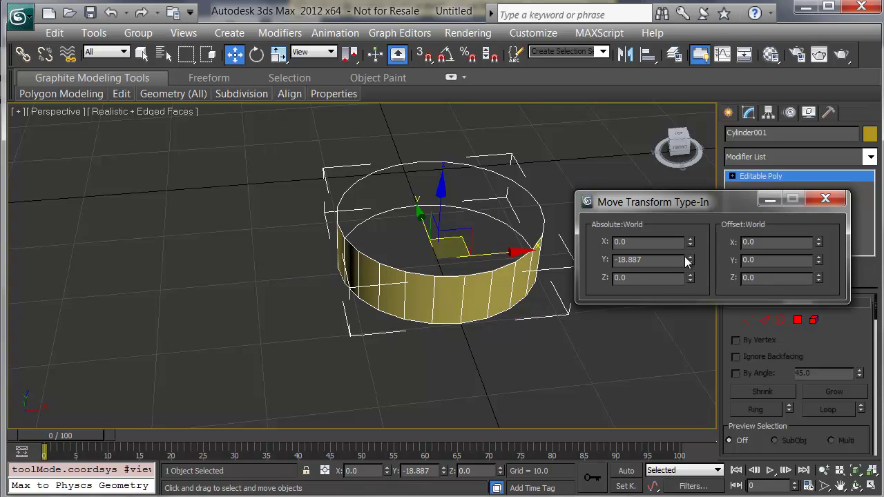
right_click(688, 260)
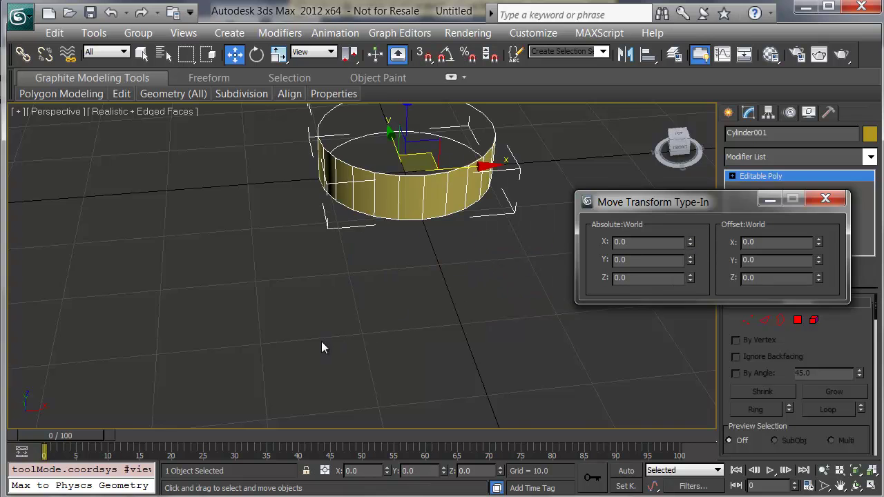
alt+middle_drag(321, 341, 308, 320)
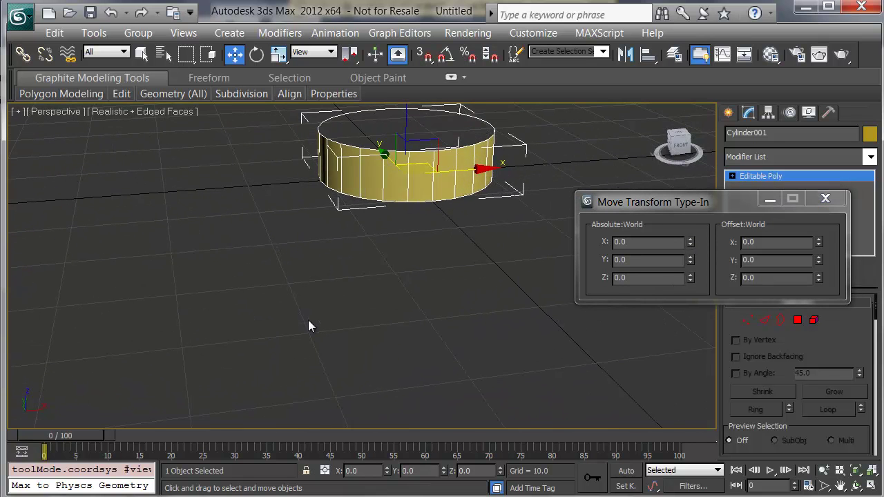
alt+middle_drag(390, 259, 427, 336)
click(454, 325)
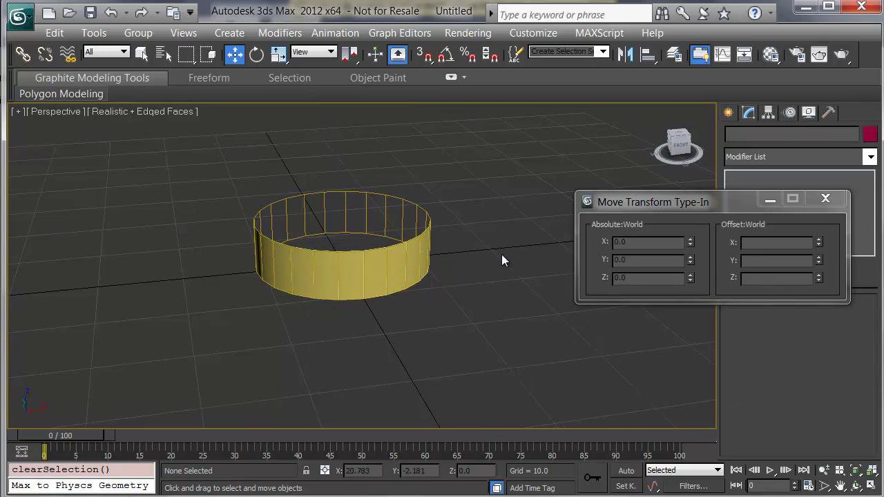
- Close the Type-In and draw a second cylinder beside the ring with height 137
click(729, 113)
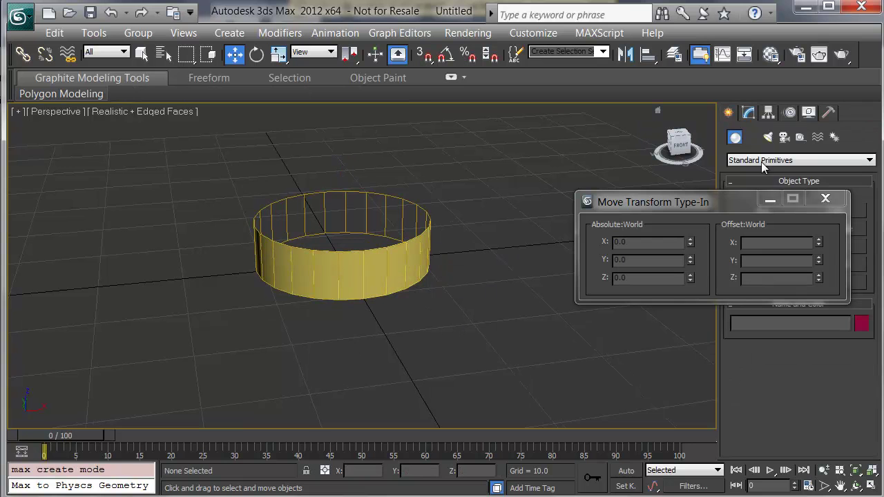
click(826, 201)
click(762, 247)
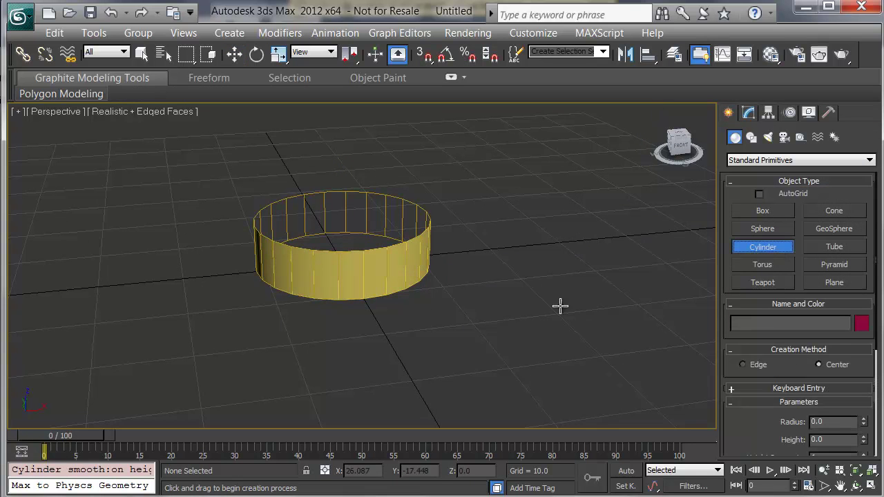
drag(436, 311, 529, 322)
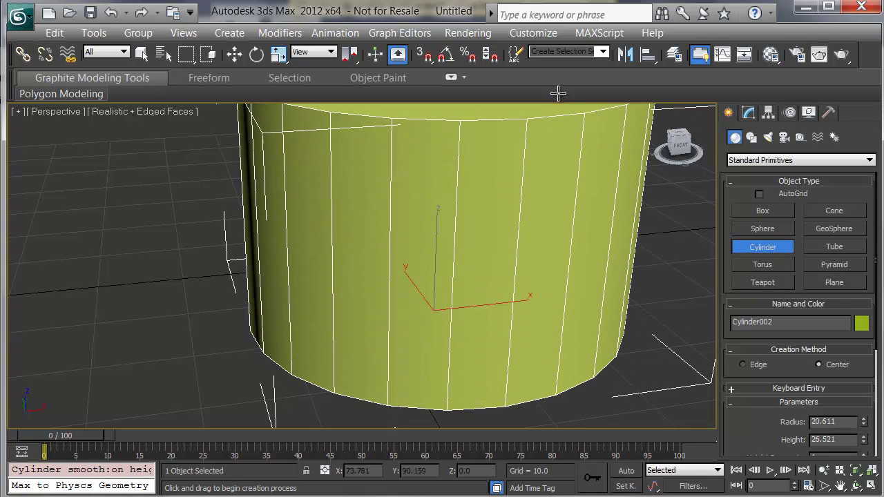
click(559, 89)
right_click(558, 92)
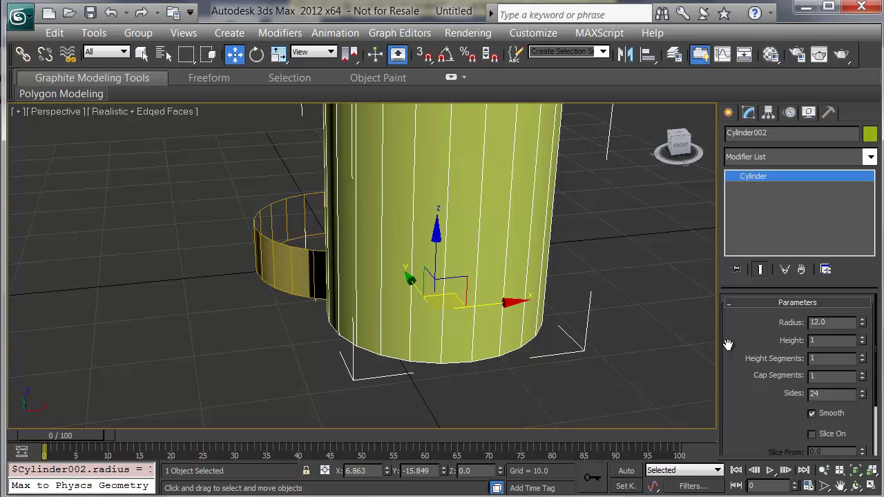
text(37)
key(Tab)
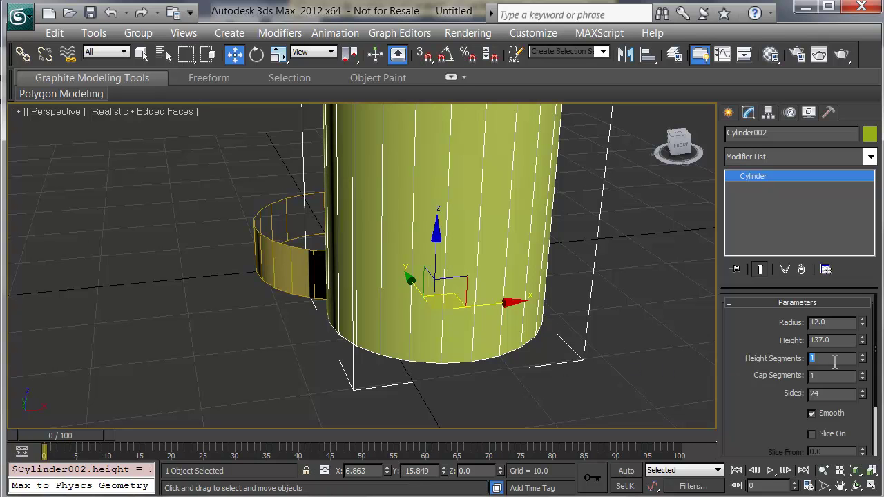
scroll(422, 233, down, 5)
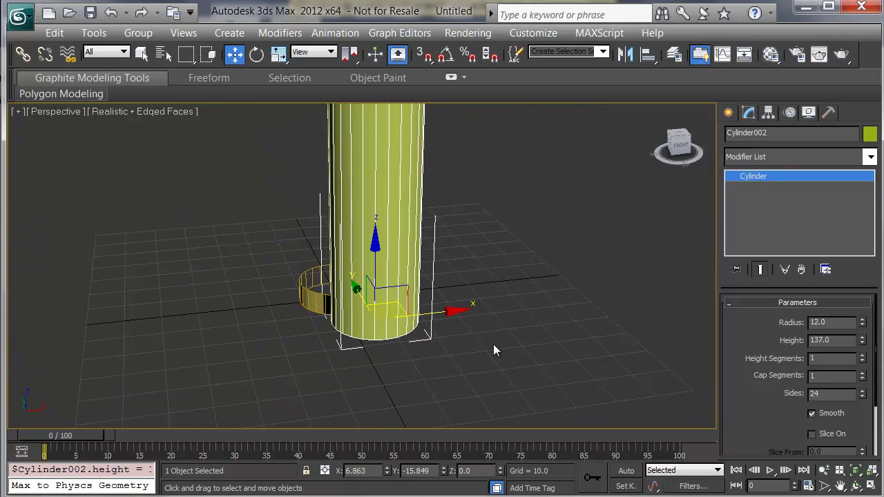
- Move the column to X 0, Y 0, Z 6 via Transform Type-In, then deselect
key(F12)
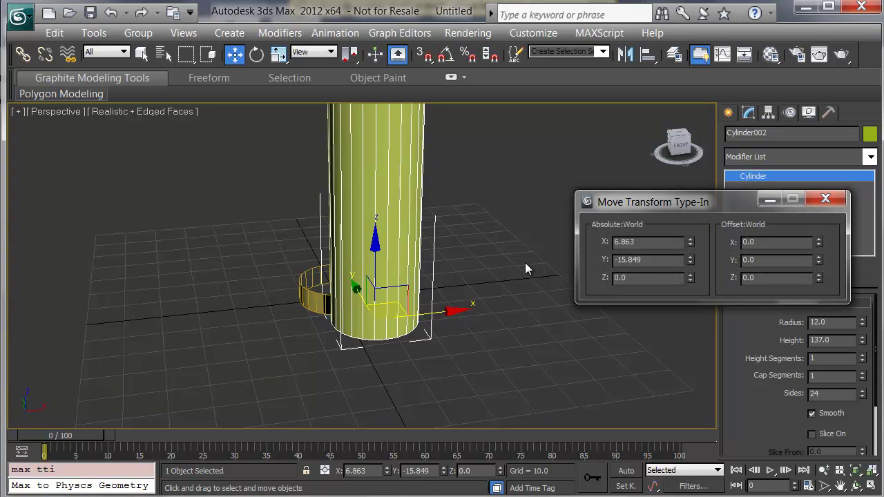
right_click(690, 241)
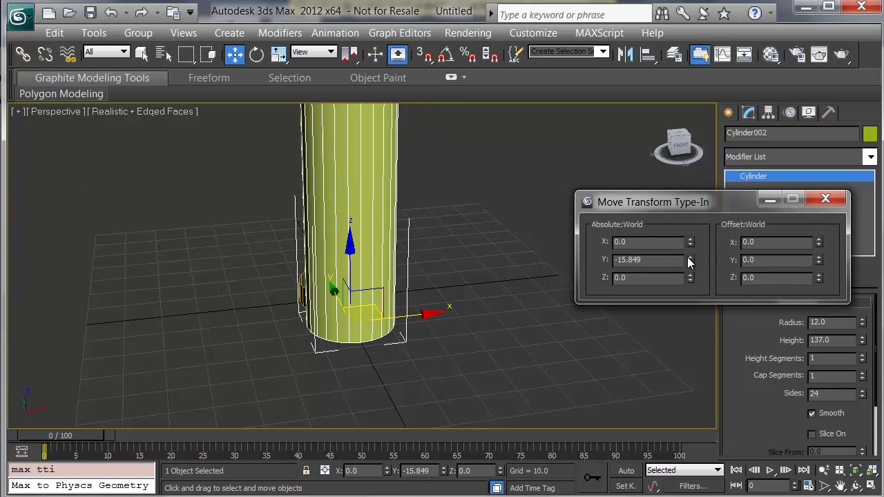
right_click(690, 260)
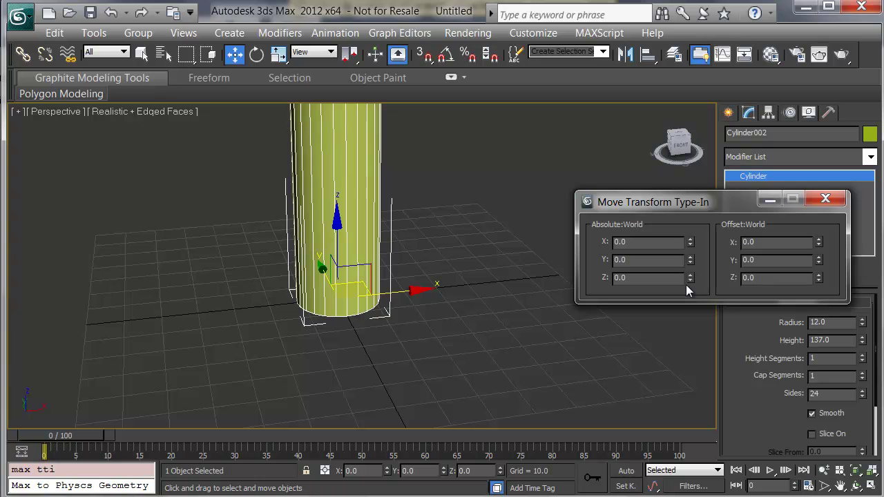
click(682, 277)
text(6)
key(Tab)
alt+middle_drag(341, 339, 423, 209)
click(353, 343)
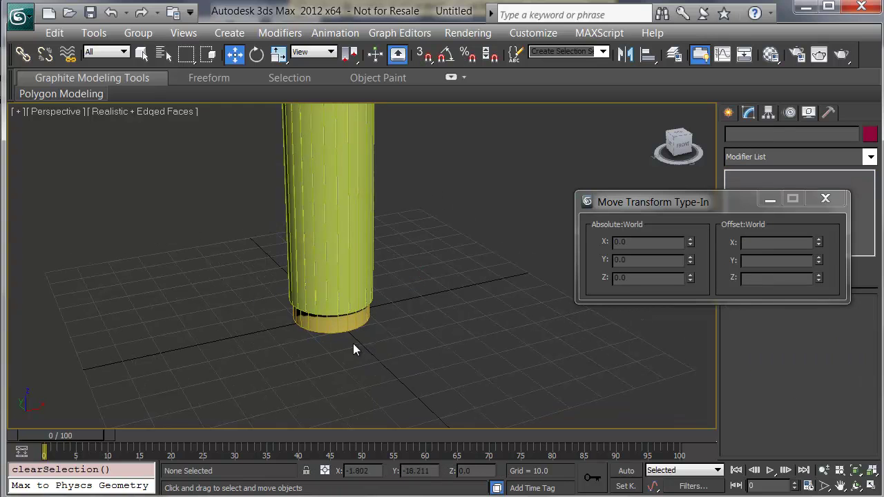
- Clone the base ring as an independent Copy
click(350, 320)
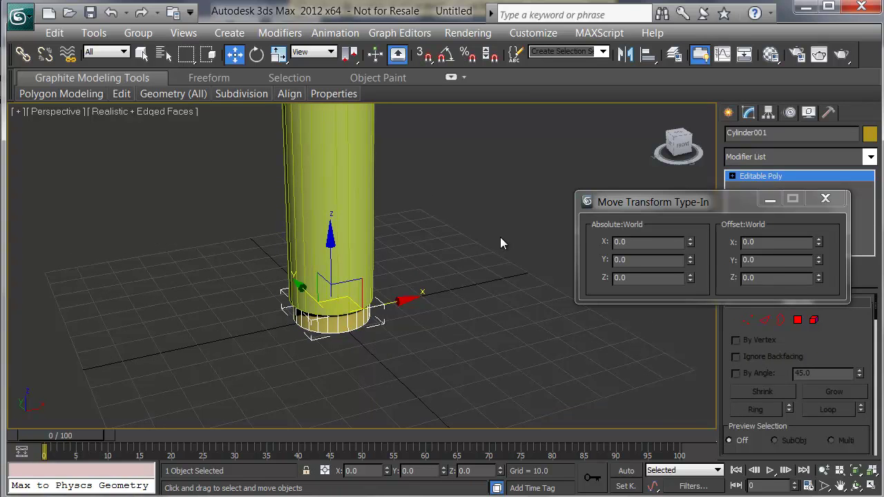
key(ctrl+v)
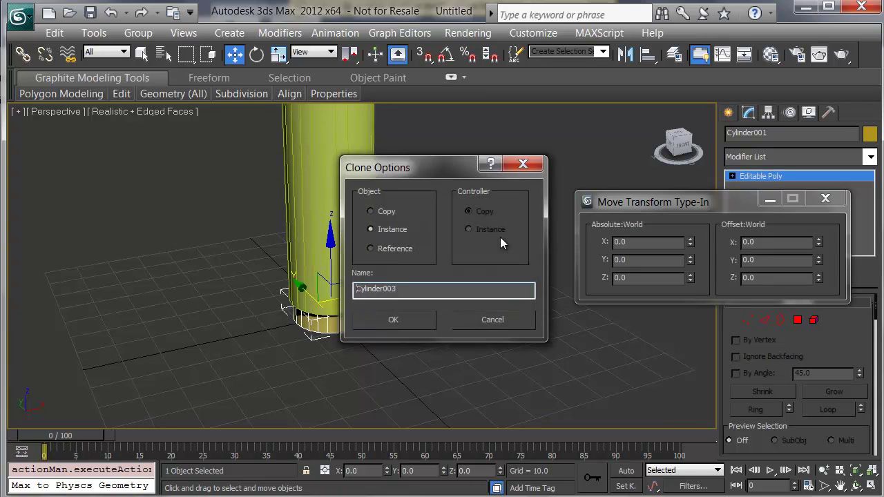
click(384, 212)
click(394, 316)
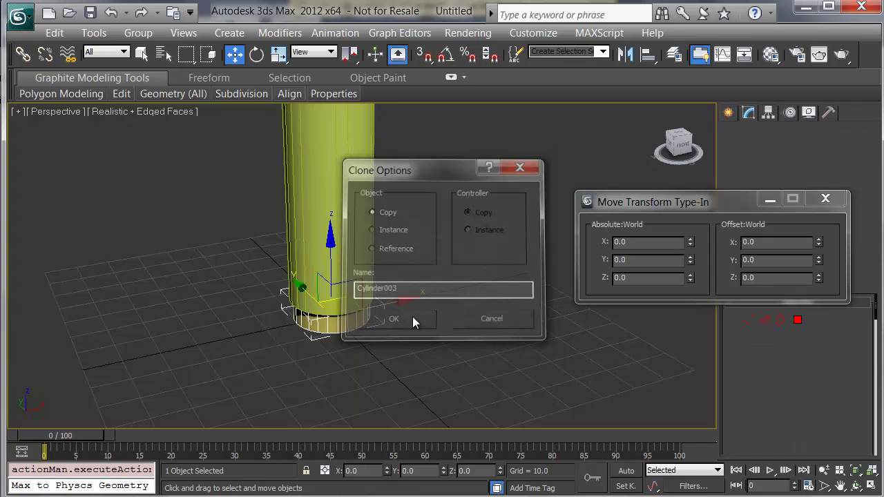
middle_drag(466, 196, 456, 238)
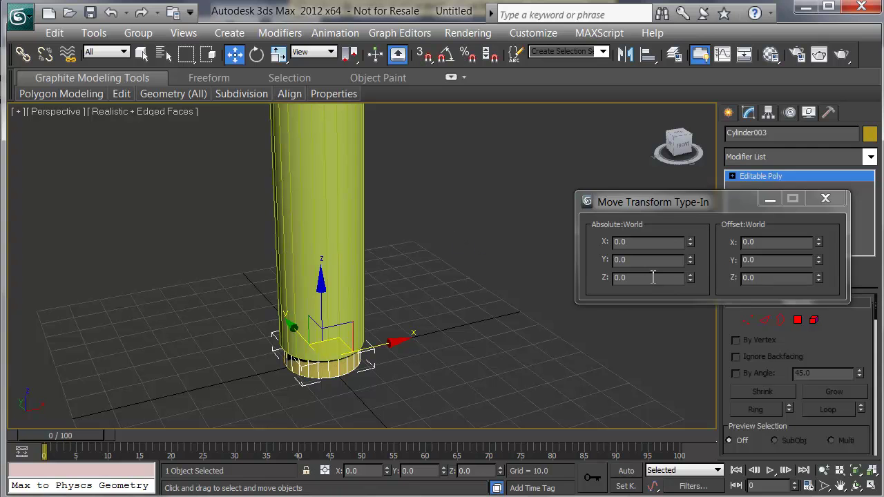
- Set the copied ring's absolute Z to 143 so it sits atop the column
drag(653, 277, 598, 282)
text(143)
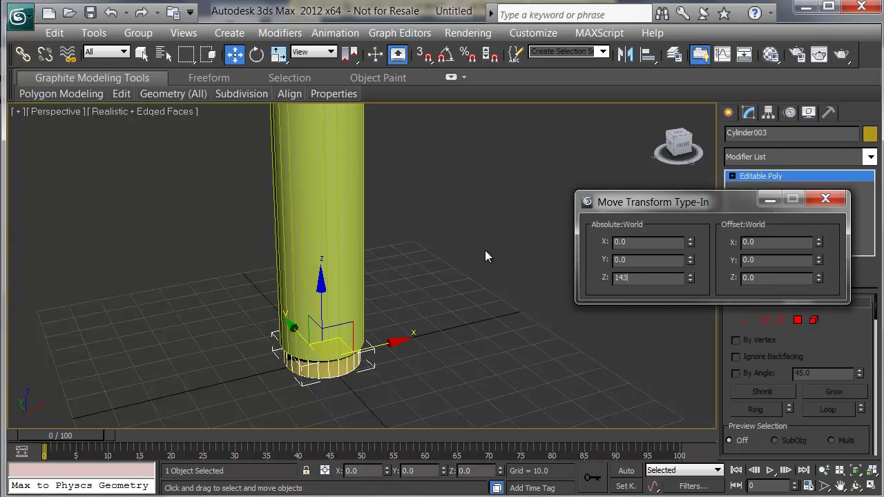
key(Return)
middle_drag(399, 202, 438, 321)
scroll(381, 229, up, 3)
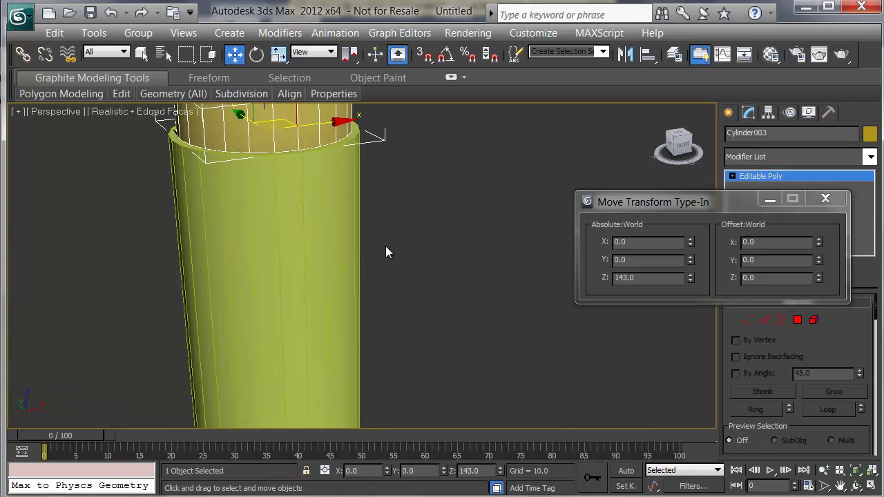
middle_drag(387, 251, 406, 287)
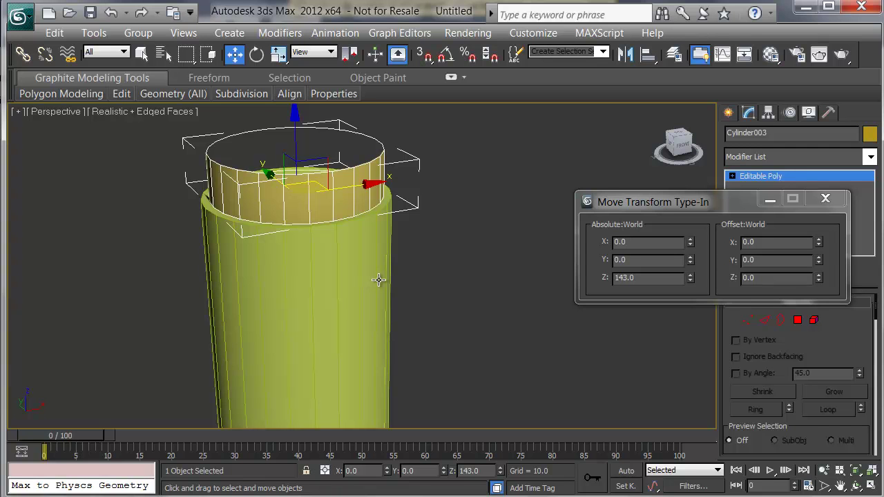
- Lower the cap's top border by Offset Z -5, close the Type-In and exit Border level
key(3)
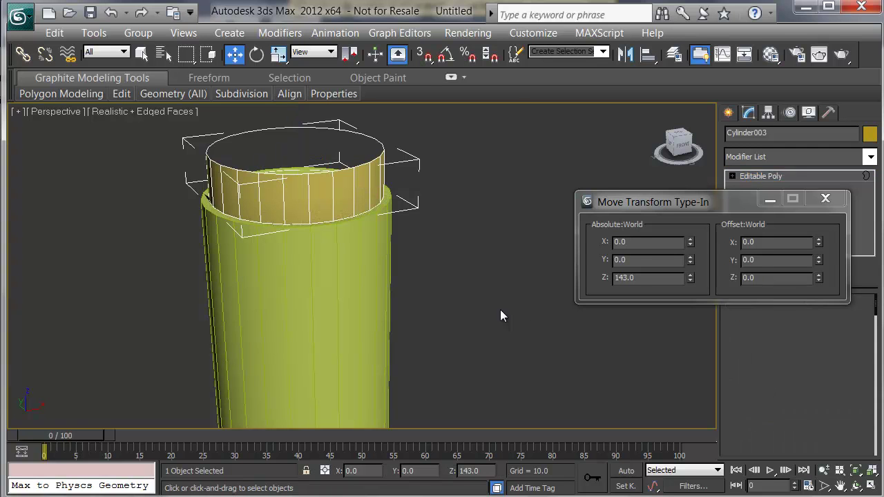
click(241, 134)
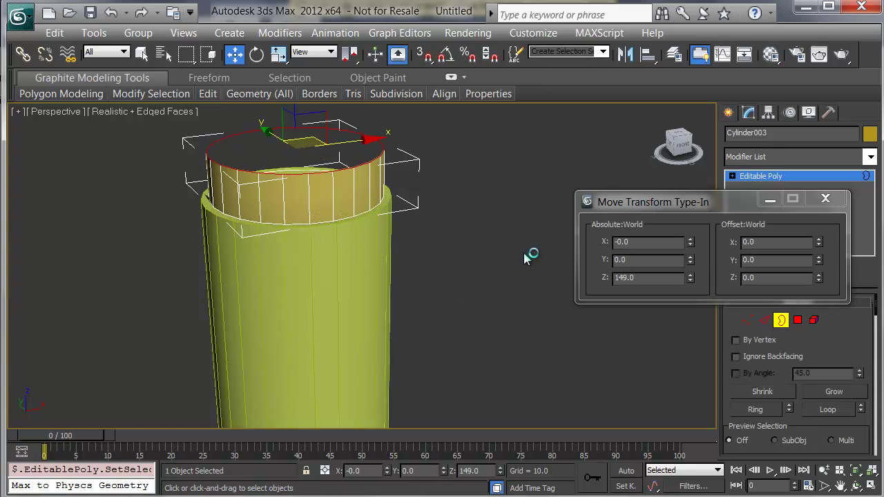
key(w)
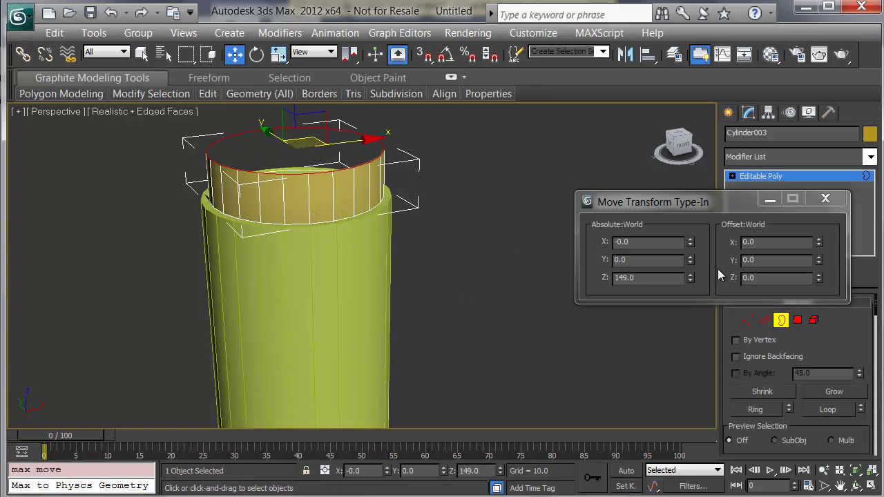
click(774, 278)
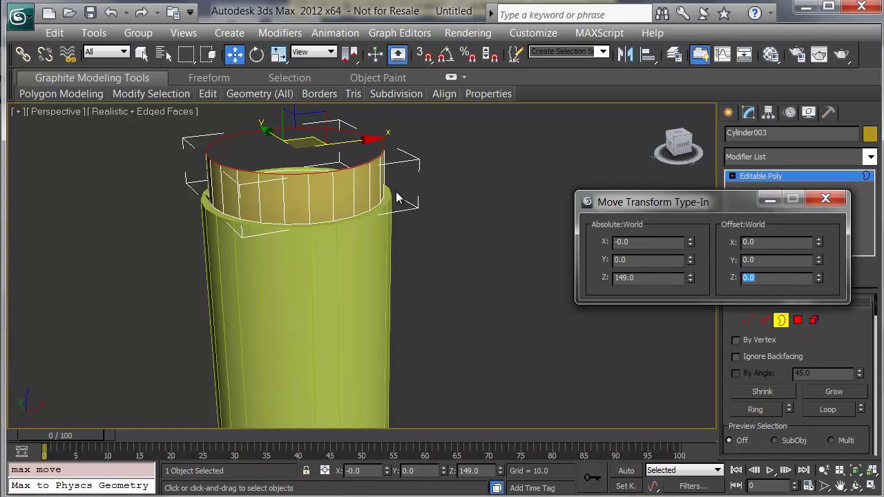
text(-5)
key(Return)
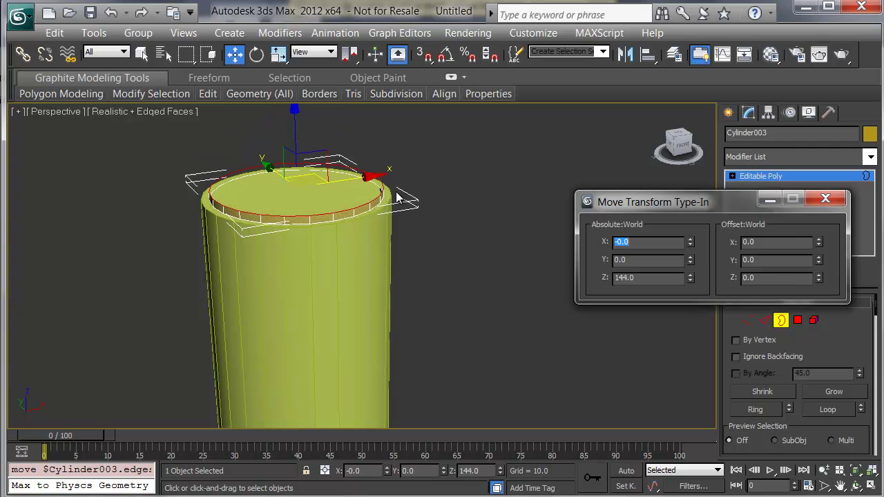
click(824, 200)
click(780, 321)
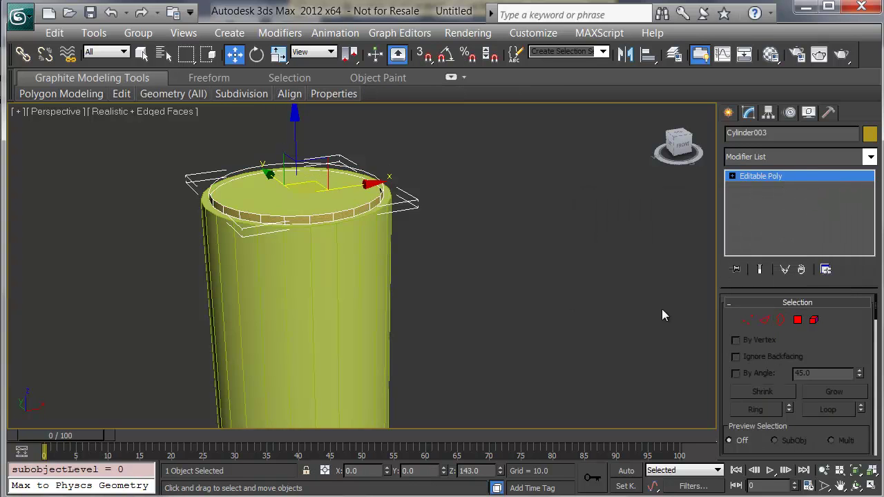
- Orbit around the column to check it, then box-select its shaft, base and cap
click(508, 283)
scroll(495, 276, down, 5)
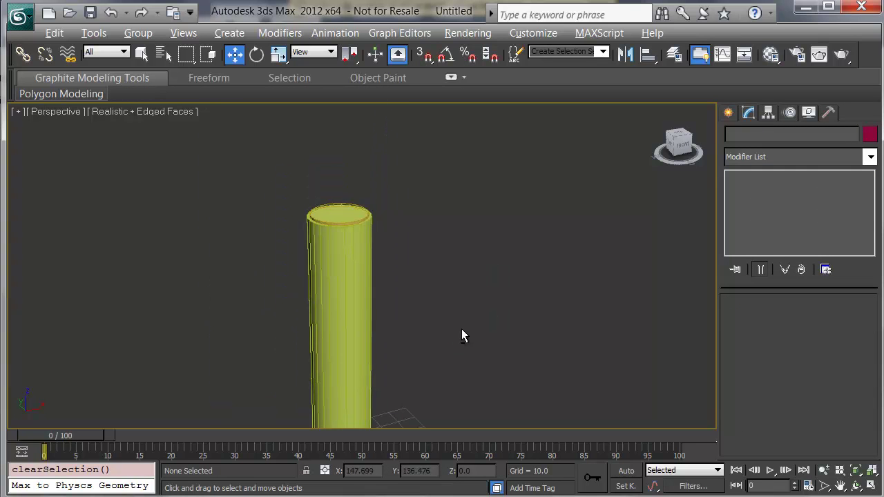
alt+middle_drag(462, 335, 483, 278)
alt+middle_drag(493, 345, 444, 299)
scroll(459, 260, up, 3)
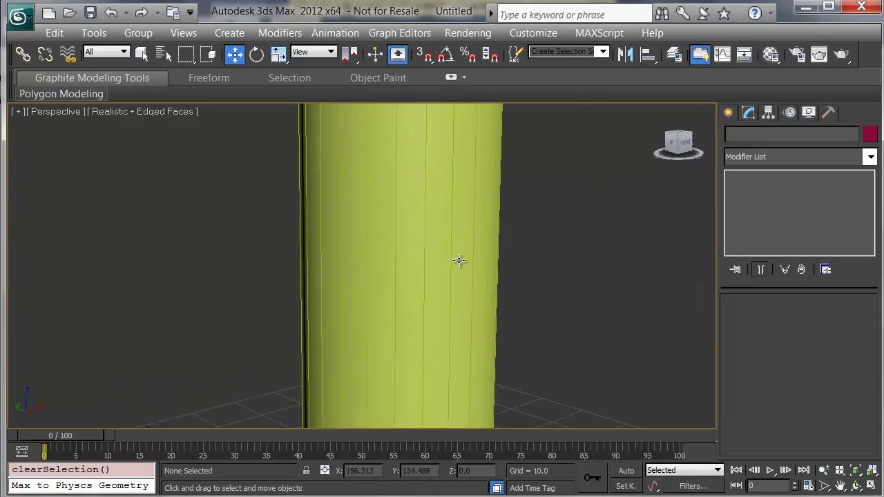
alt+middle_drag(459, 261, 475, 302)
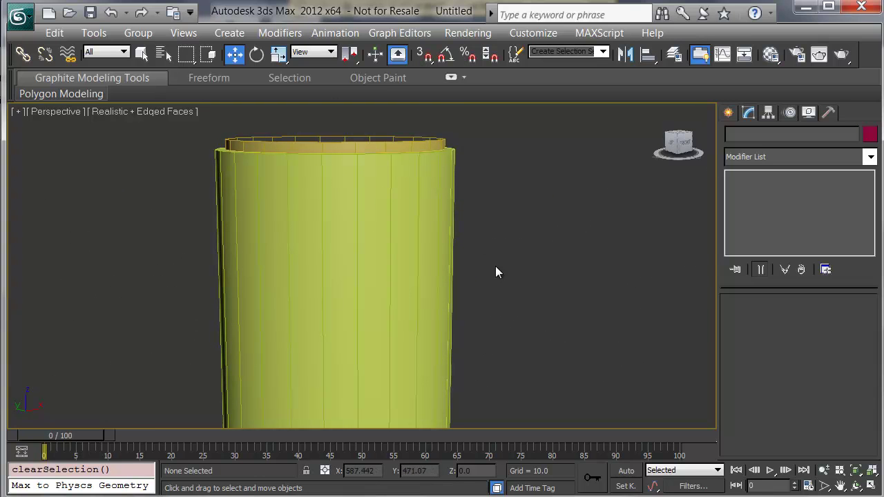
scroll(495, 266, down, 8)
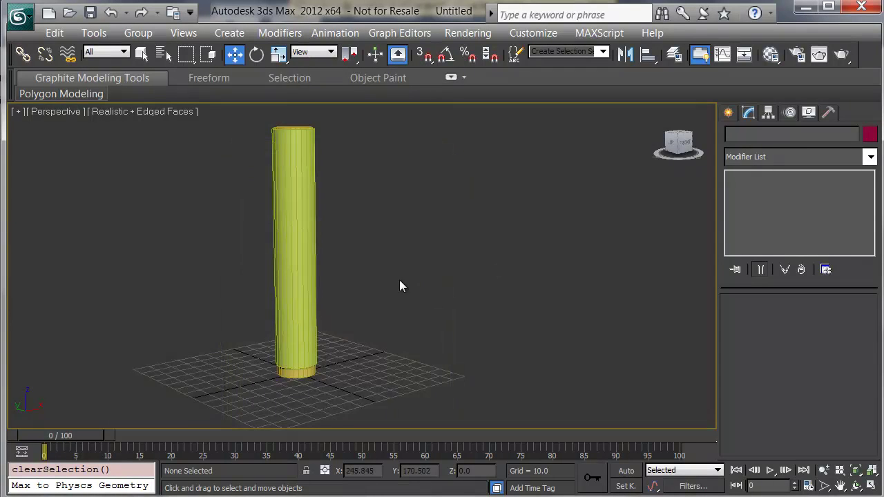
middle_drag(400, 286, 390, 291)
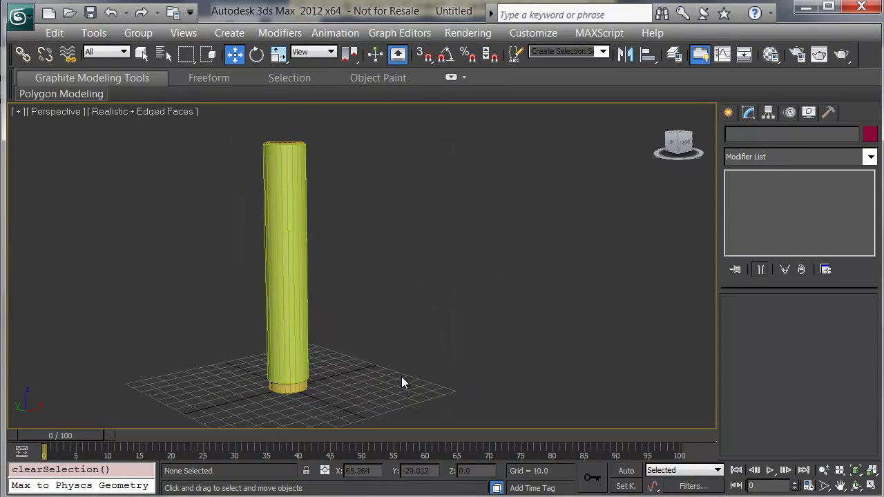
drag(353, 401, 197, 109)
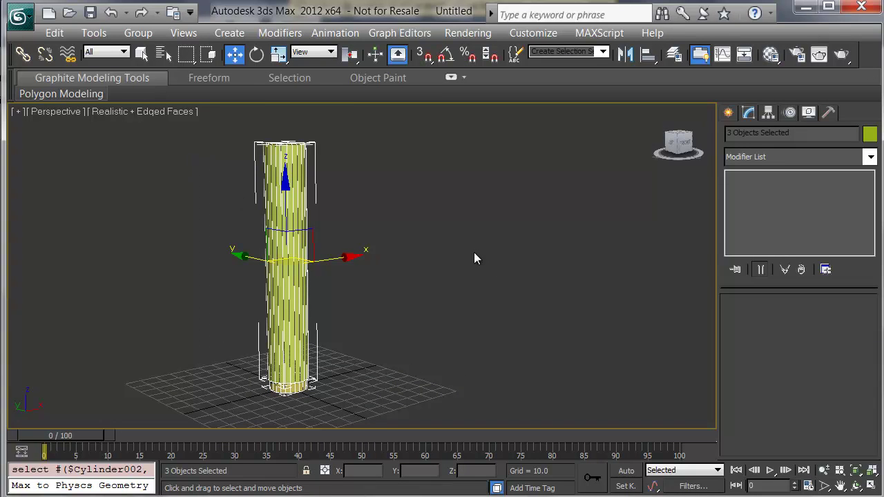
- Clone the selected column as an Instance
key(ctrl+v)
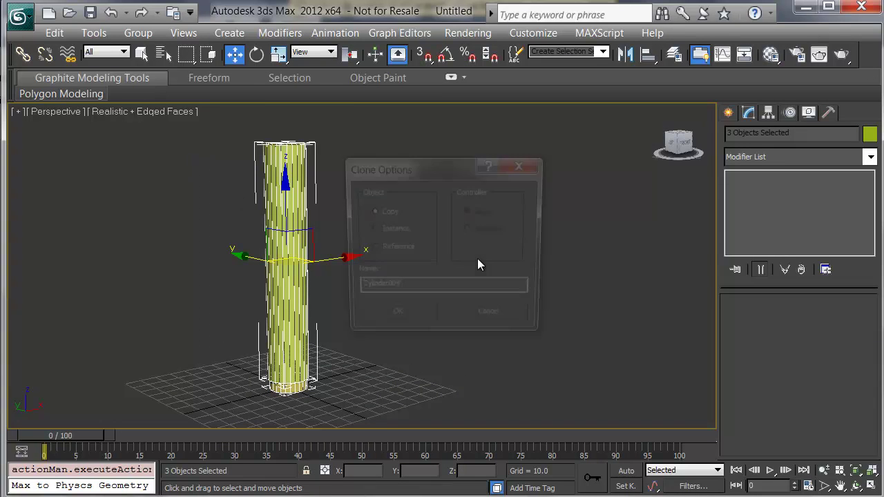
click(382, 230)
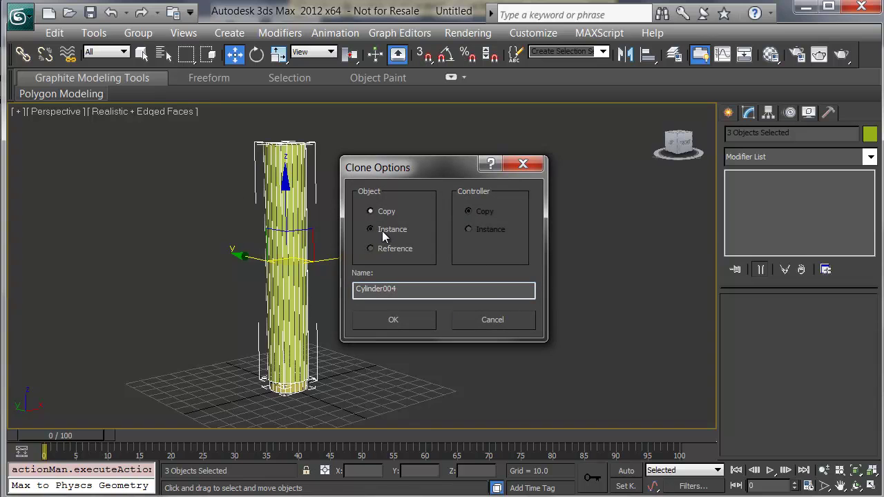
click(387, 319)
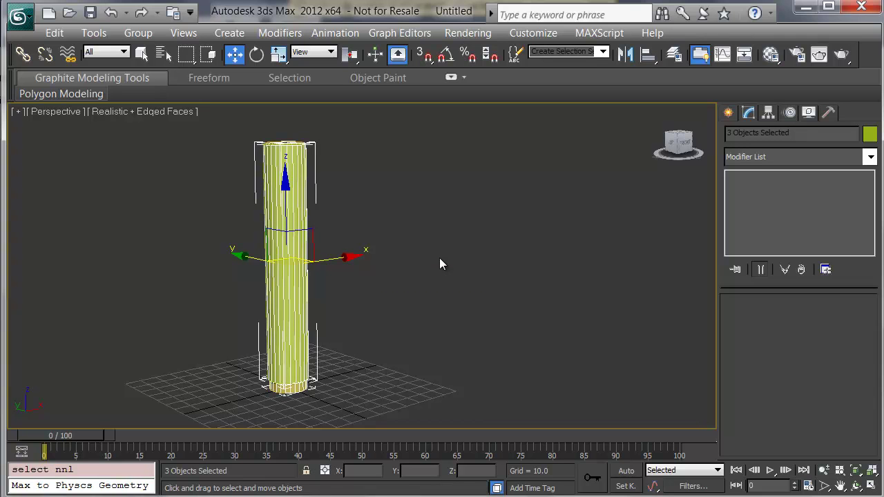
- Shift the instanced column 240 units along X using Offset X
key(F12)
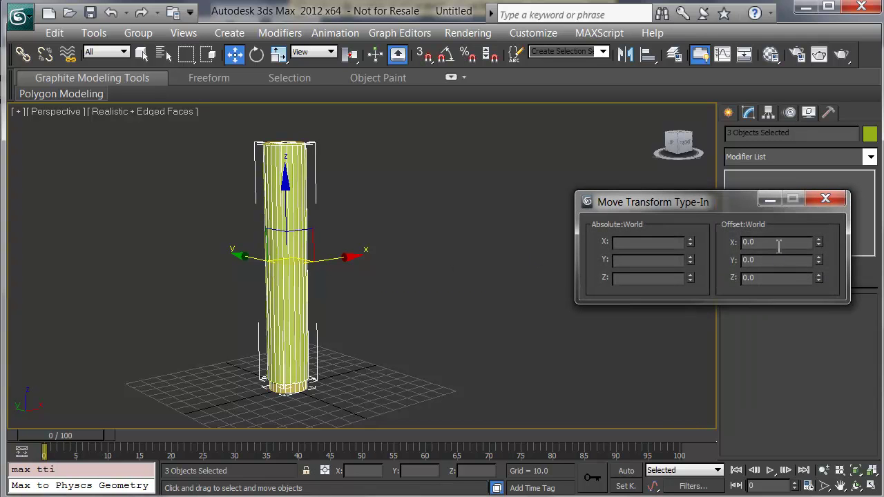
double_click(778, 243)
text(240)
key(Return)
- Deselect, switch to Front view framing both columns, close the Type-In and hide the grid
click(415, 326)
key(f)
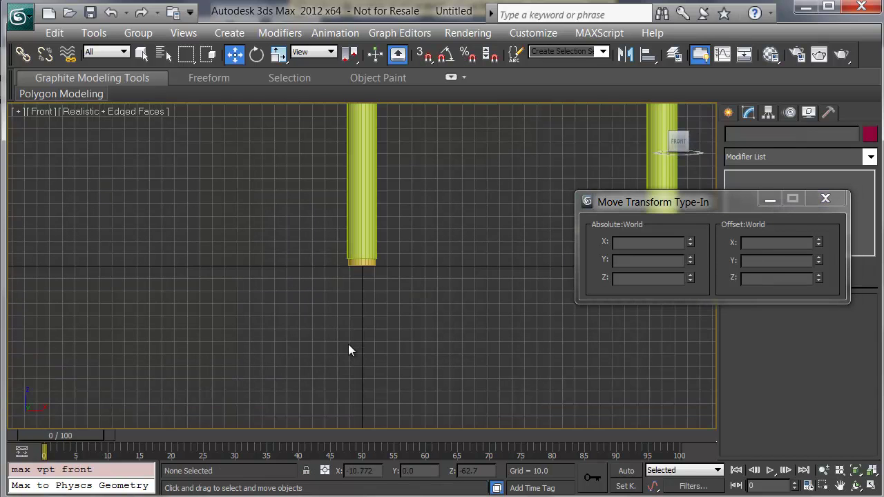
middle_drag(491, 218, 335, 281)
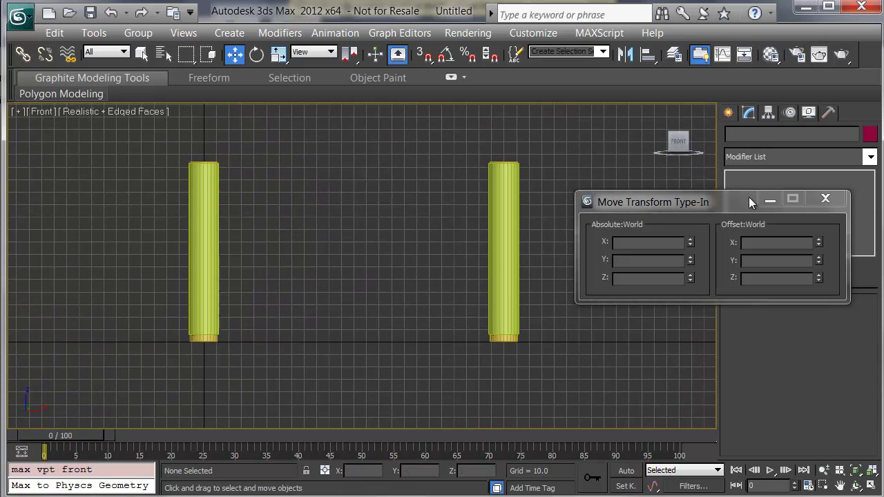
click(825, 198)
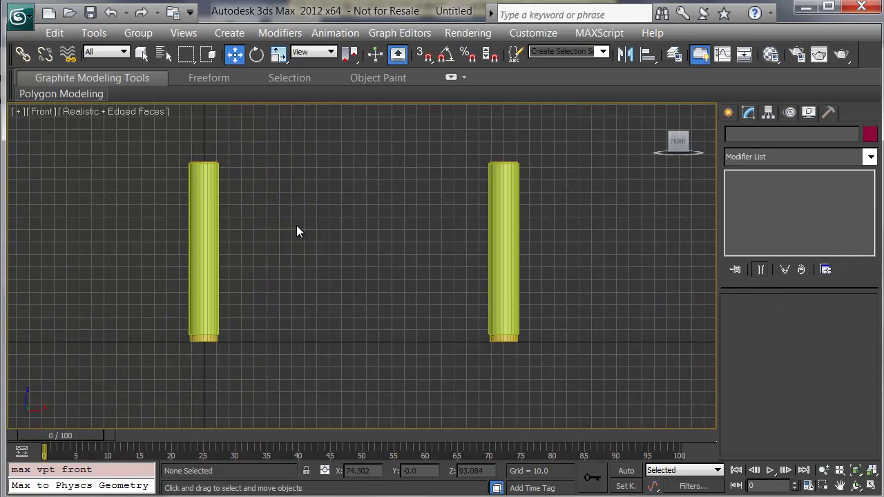
key(g)
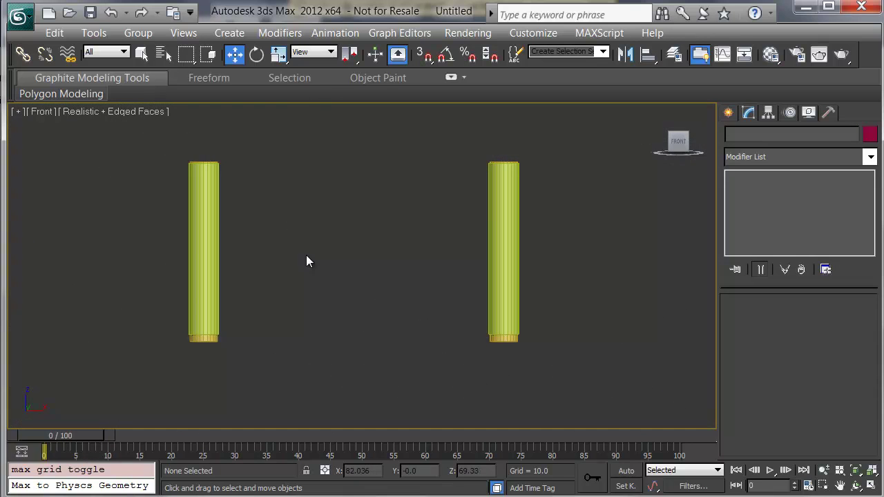
middle_drag(305, 256, 301, 269)
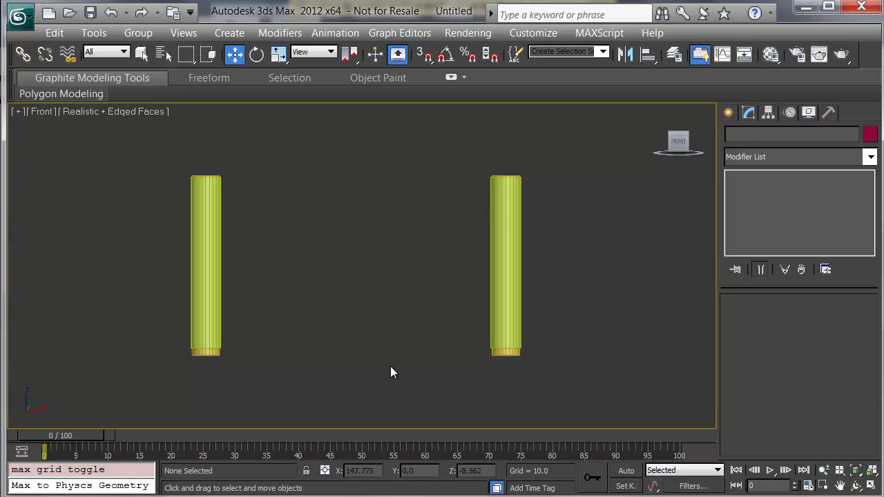
- Start a Box and turn on 2.5D snapping to vertices only
right_click(310, 290)
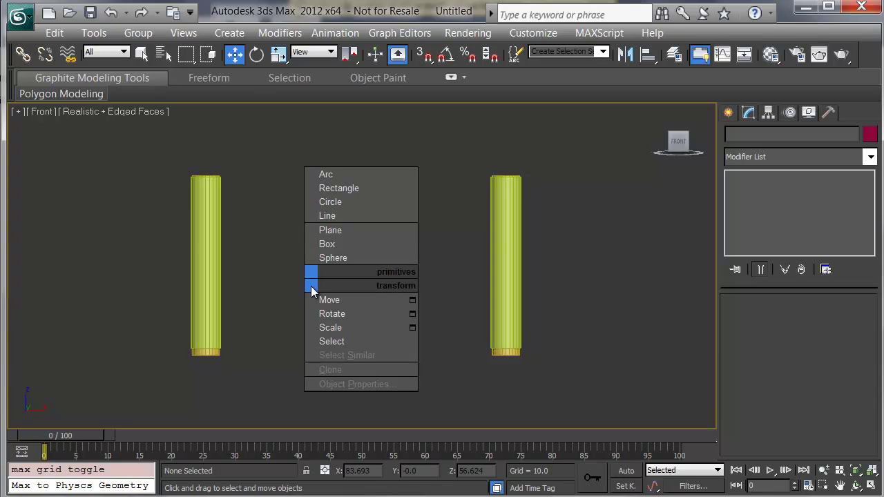
click(326, 245)
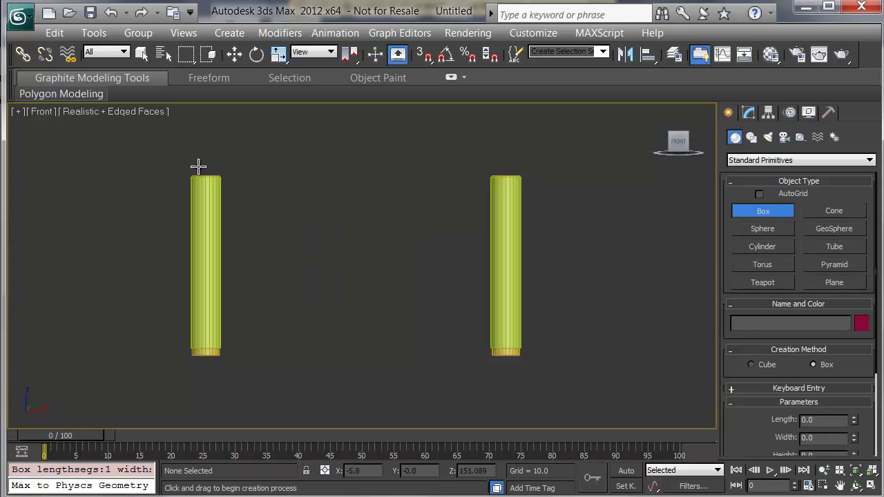
key(s)
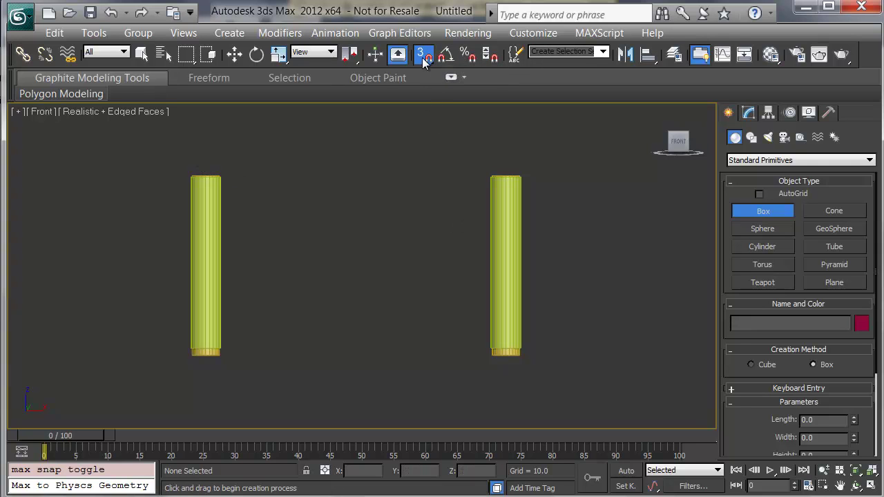
drag(421, 57, 423, 94)
shift+right_click(398, 229)
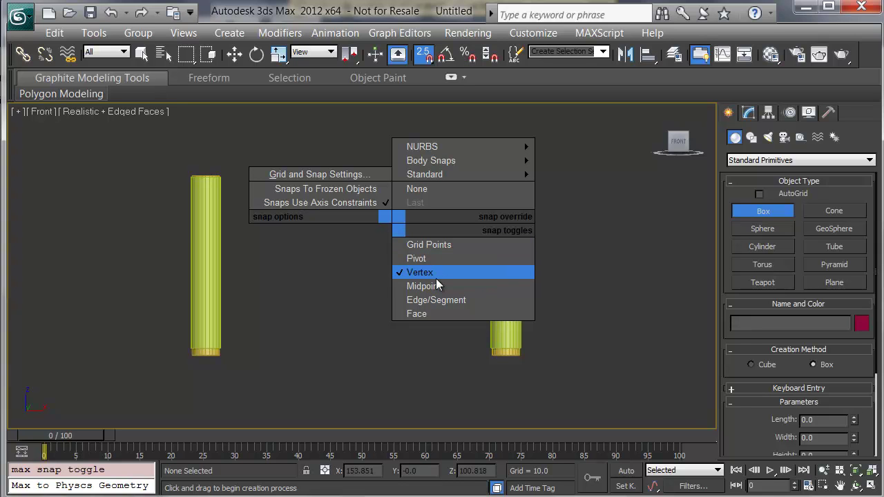
click(304, 267)
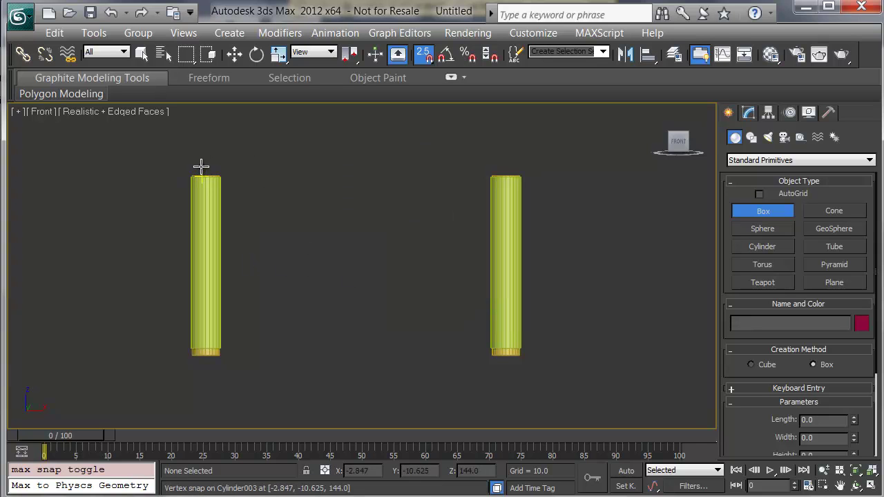
- Snap-draw Box001 from the left column top to the right column bottom (144 × 245.5 × 88.388)
drag(200, 160, 512, 360)
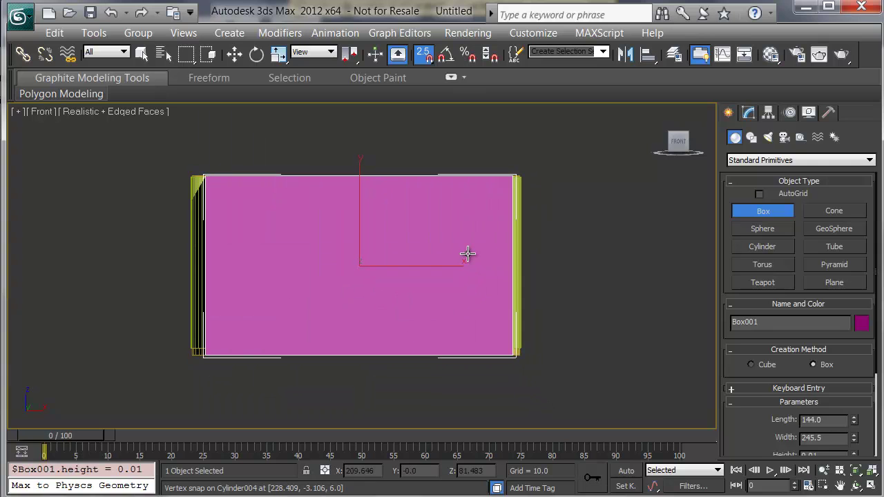
click(468, 251)
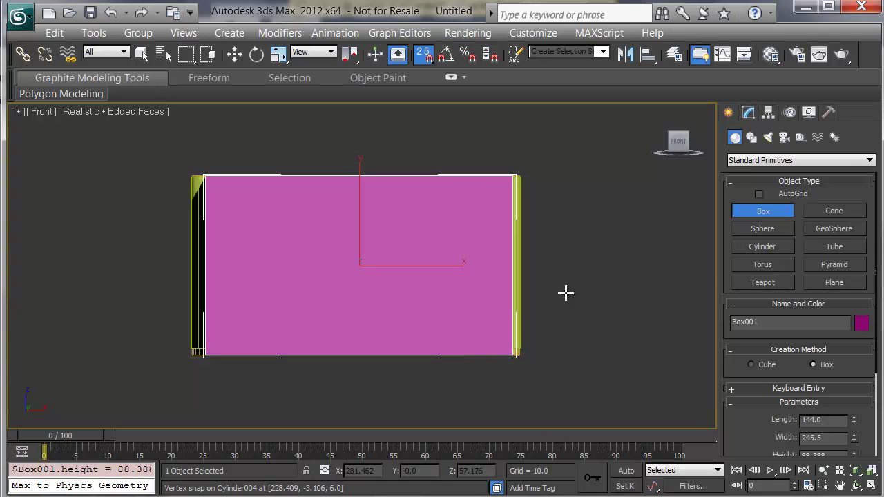
click(750, 112)
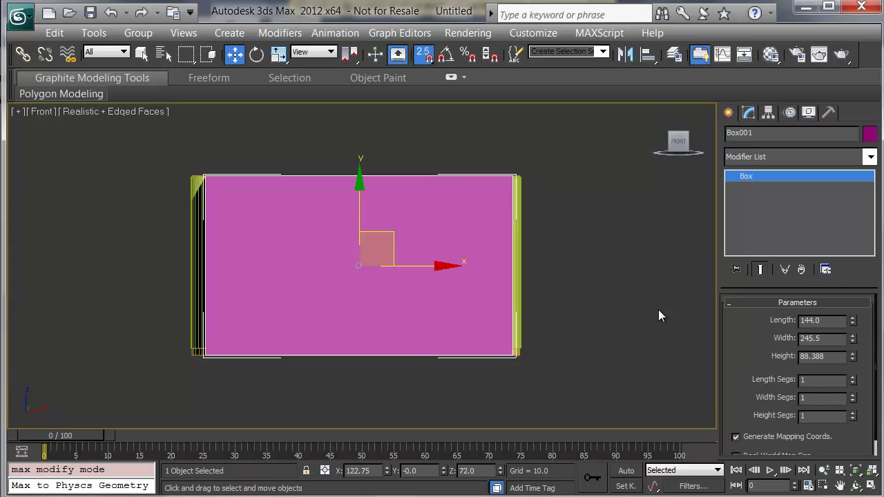
- Resize Box001 to width 6 and height 10, then position it at X 0
double_click(821, 338)
text(5)
key(Return)
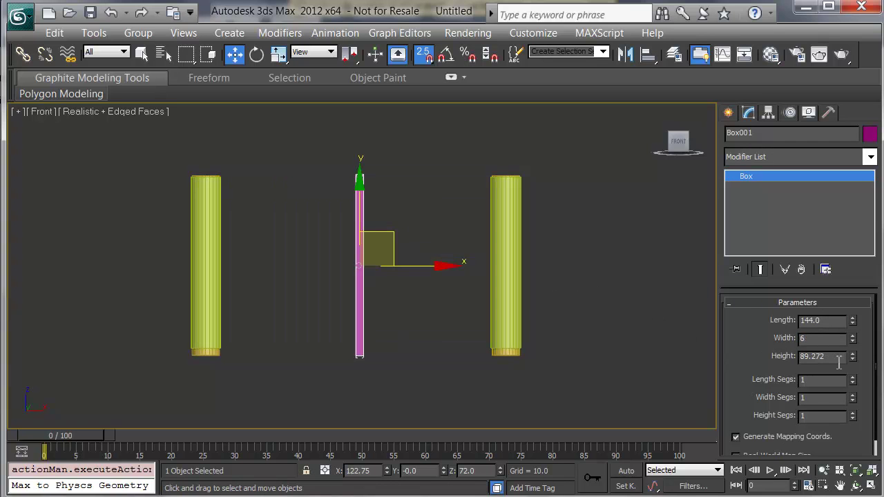
key(Tab)
text(10)
key(Return)
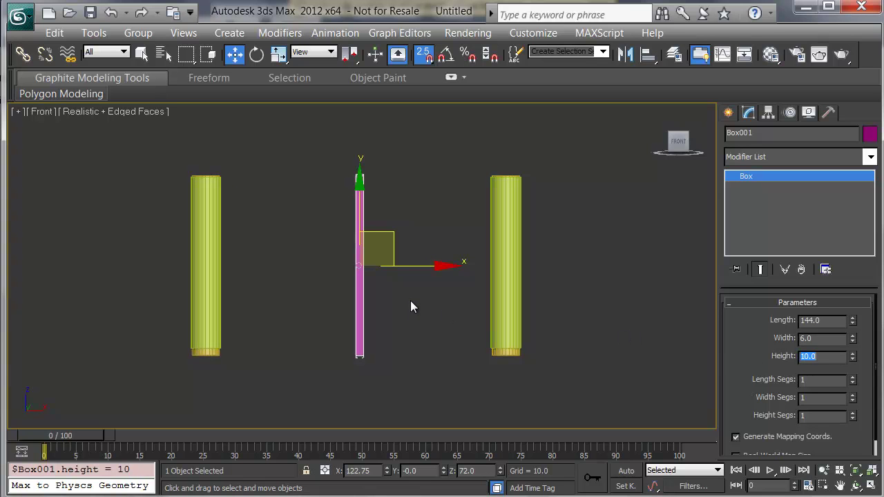
middle_drag(410, 308, 424, 307)
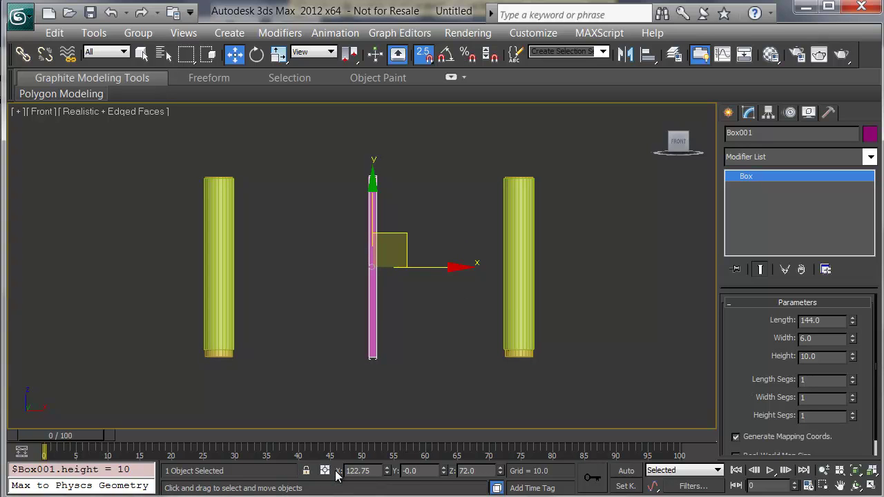
double_click(380, 472)
text(0)
key(Tab)
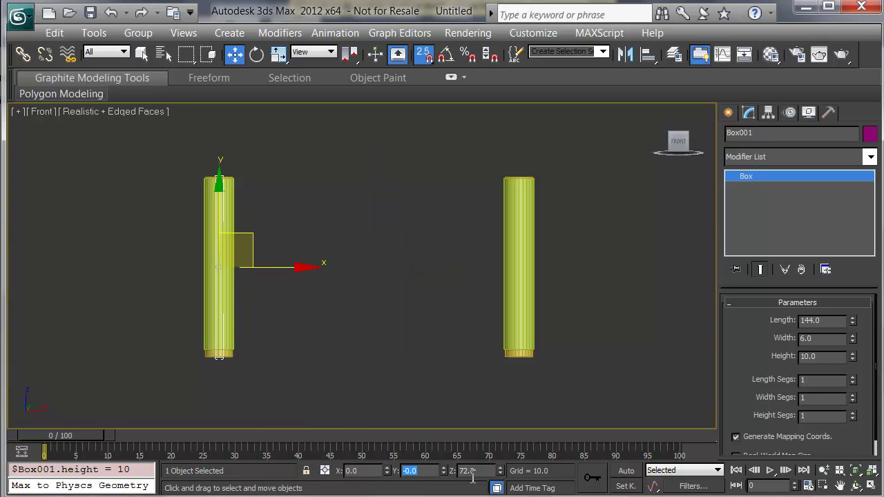
- Offset the bar -23.4 in Y with the Move Transform Type-In
alt+middle_drag(395, 216, 224, 243)
drag(224, 243, 232, 247)
middle_drag(232, 246, 337, 286)
scroll(317, 239, up, 3)
scroll(268, 277, up, 2)
scroll(207, 203, up, 2)
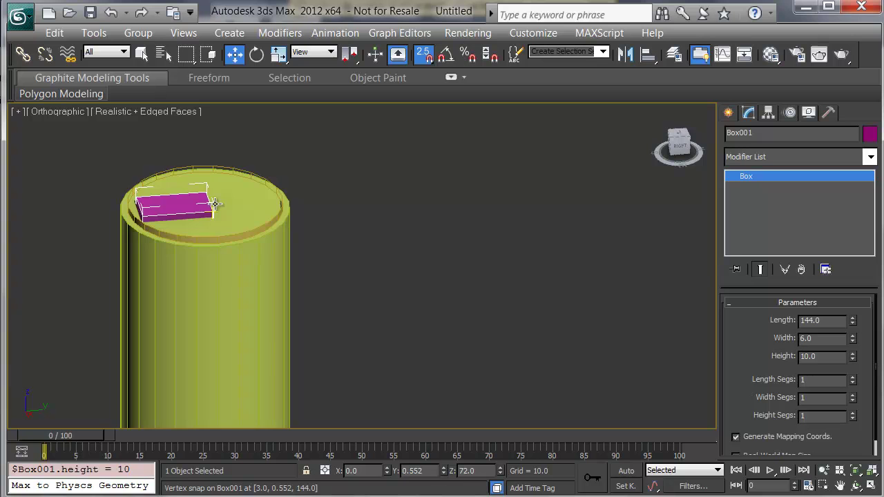
scroll(452, 292, down, 5)
key(F12)
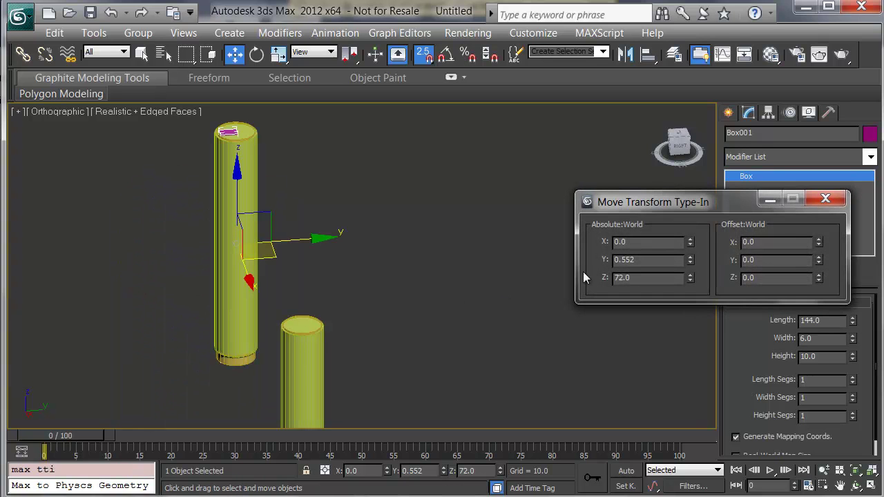
double_click(771, 260)
text(-23.4)
key(Return)
click(840, 201)
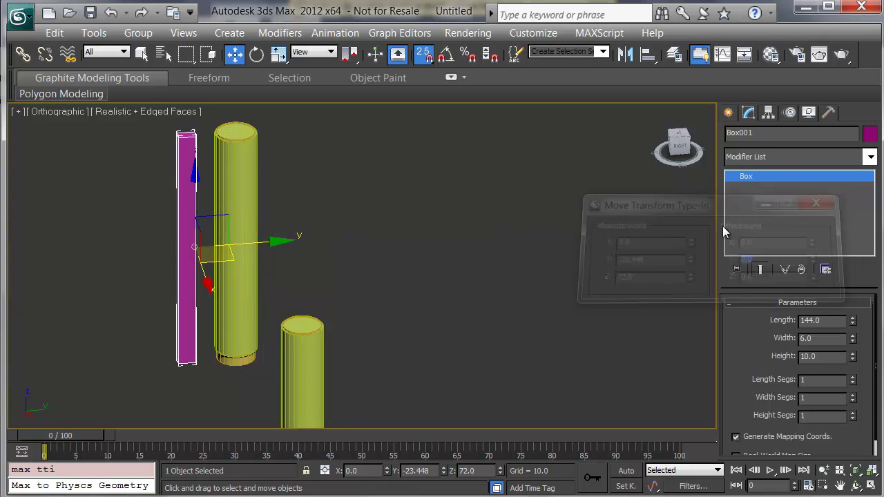
- Deselect everything and return to the front view
click(439, 241)
middle_drag(387, 245, 404, 252)
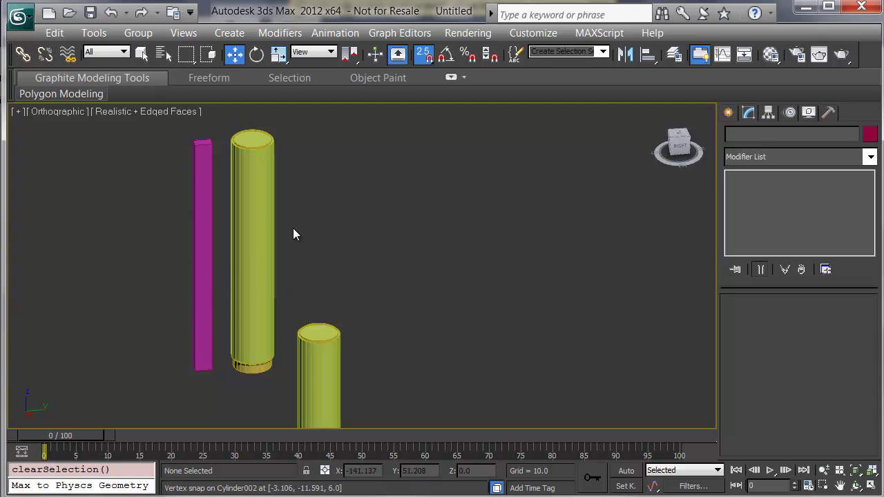
key(f)
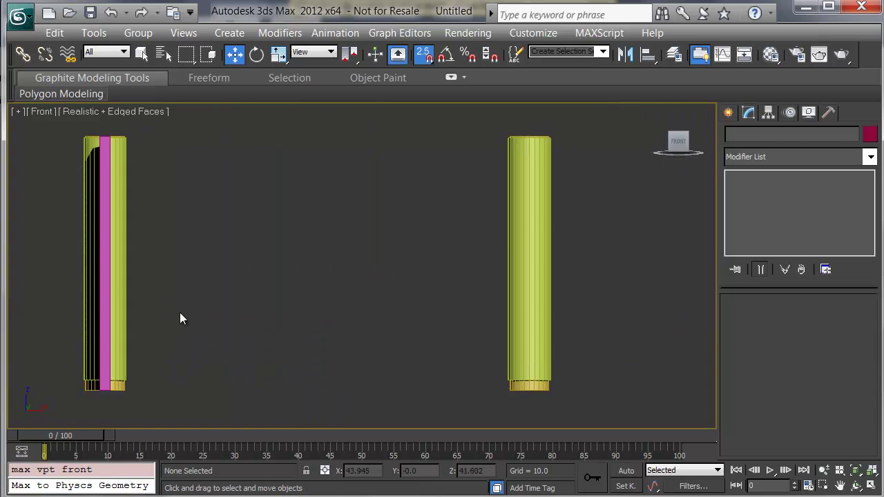
- Make an instance of the magenta bar and place Box002 at X 240
click(105, 284)
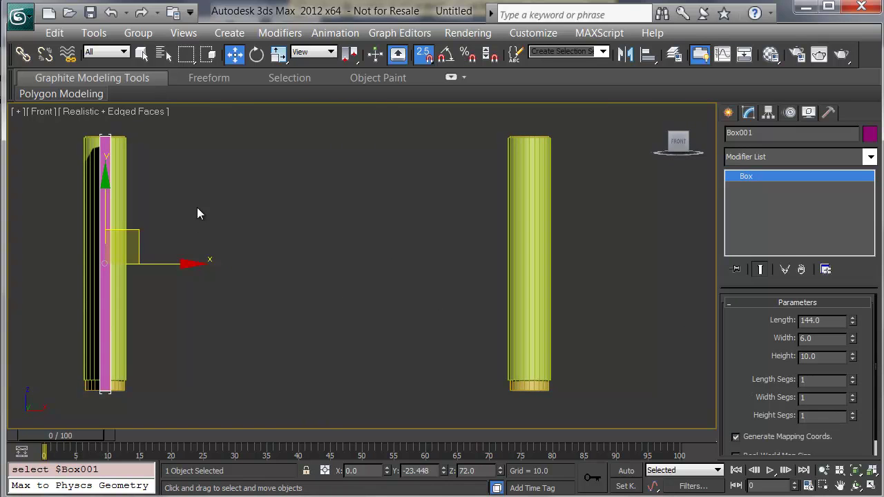
key(ctrl+v)
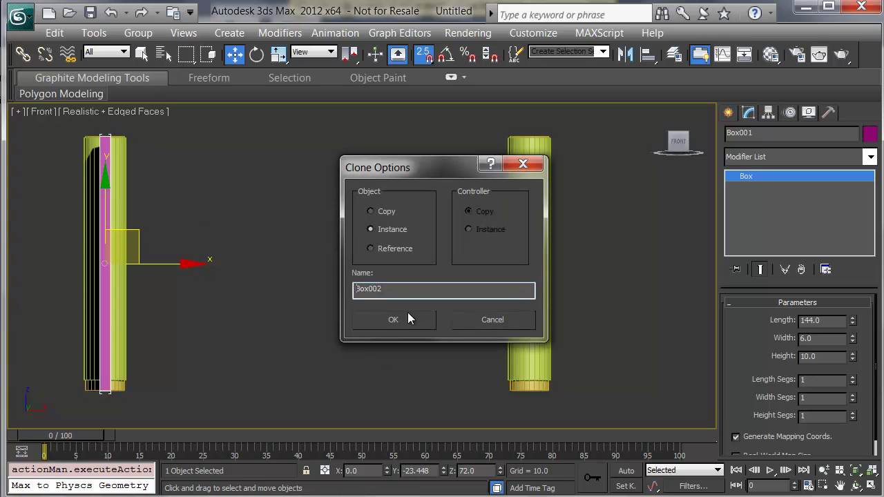
click(388, 319)
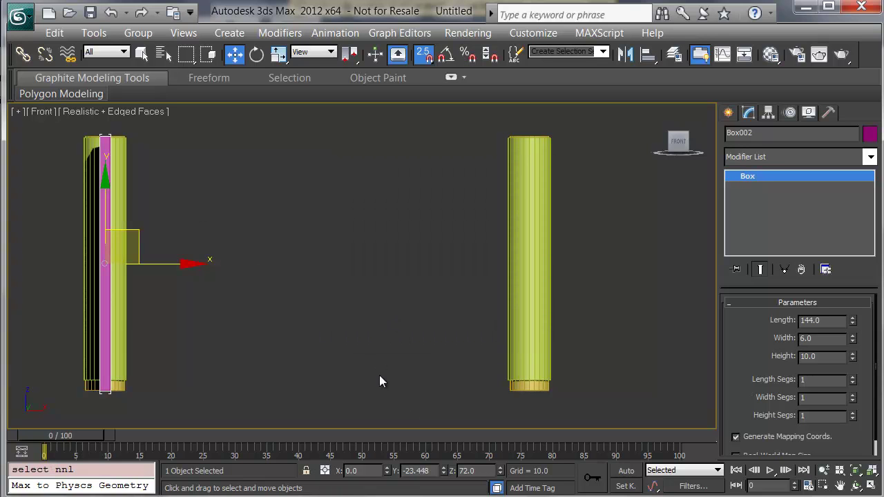
click(366, 470)
text(240)
key(Return)
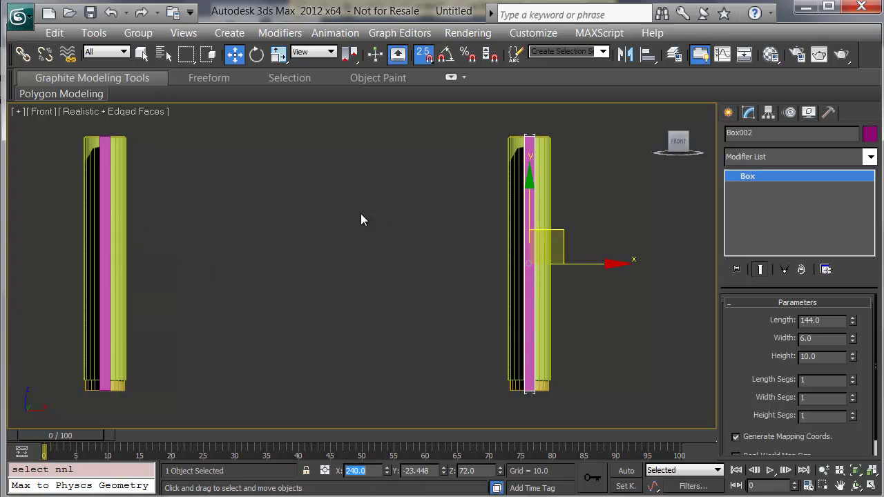
click(294, 243)
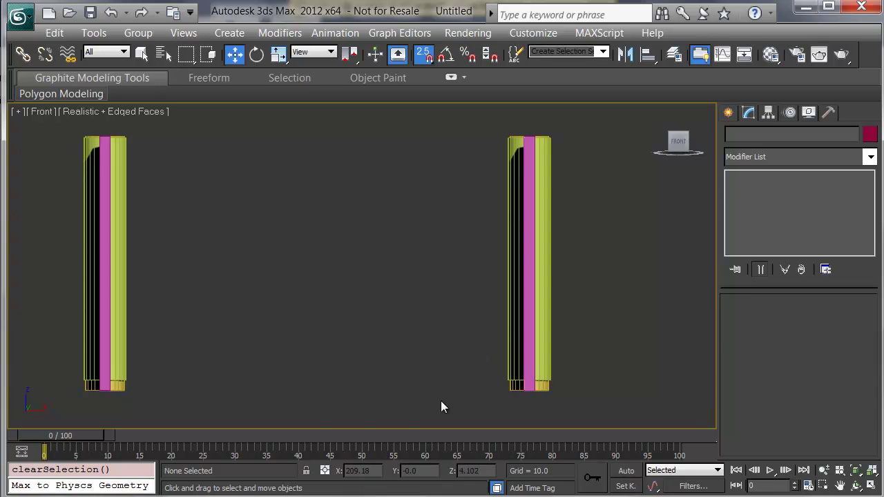
- Select the cylinders of both yellow columns and apply Hide Selection
drag(187, 407, 164, 196)
drag(140, 139, 114, 123)
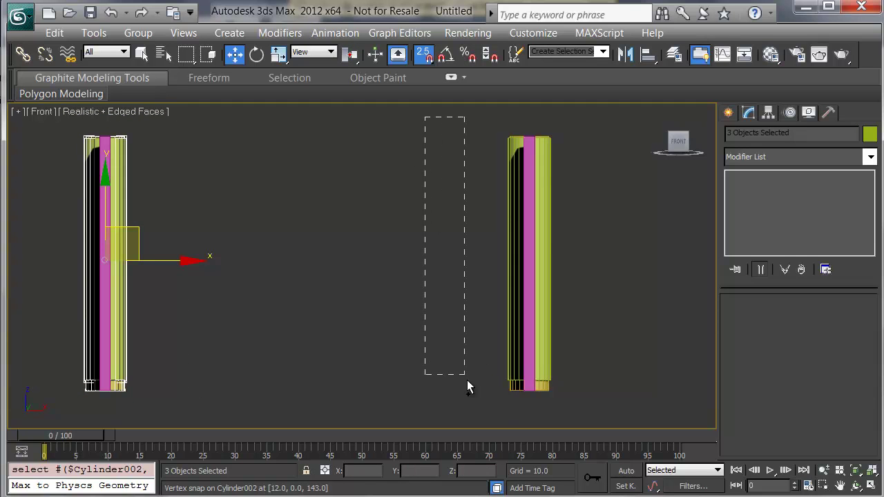
drag(466, 379, 522, 421)
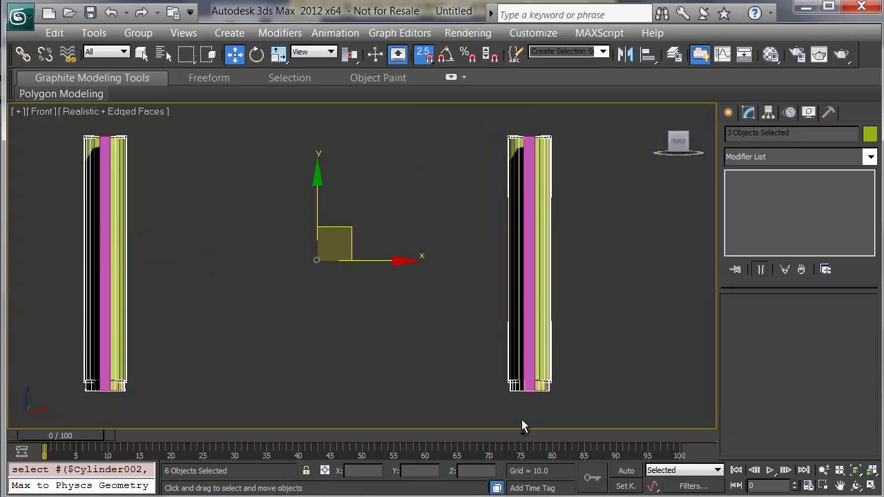
right_click(343, 261)
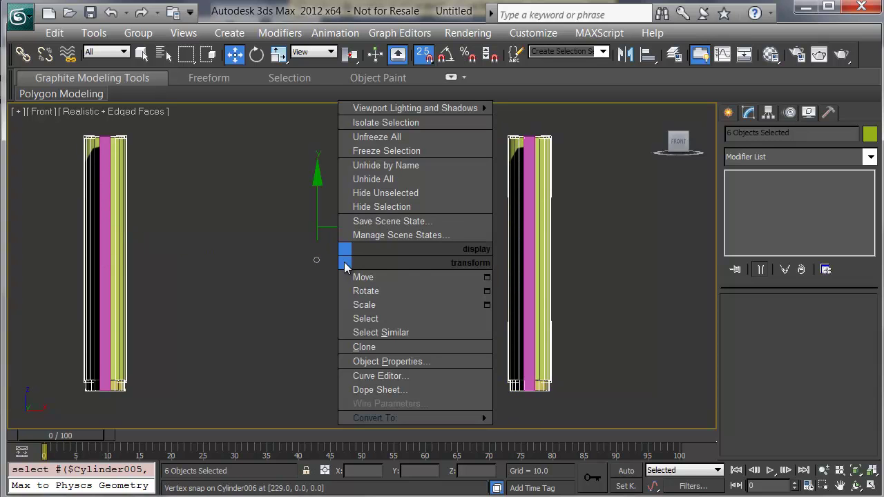
click(401, 203)
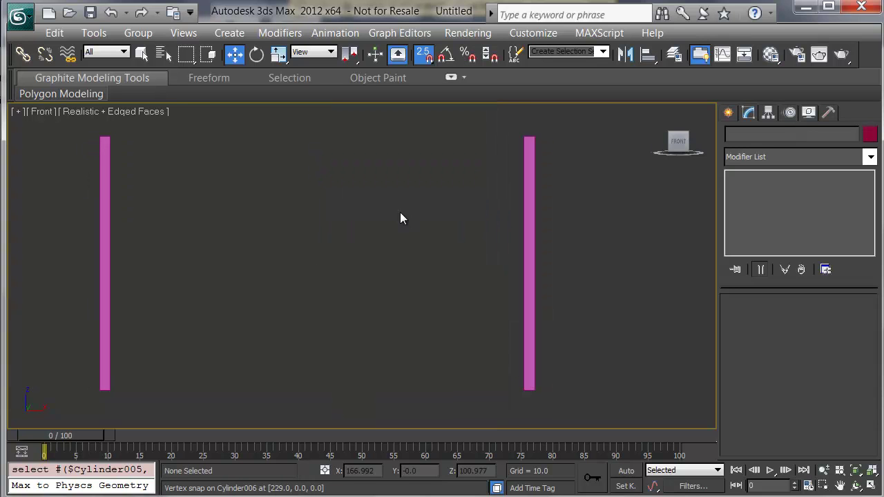
- Draw a new box, Box003, spanning between the two magenta bars
right_click(382, 262)
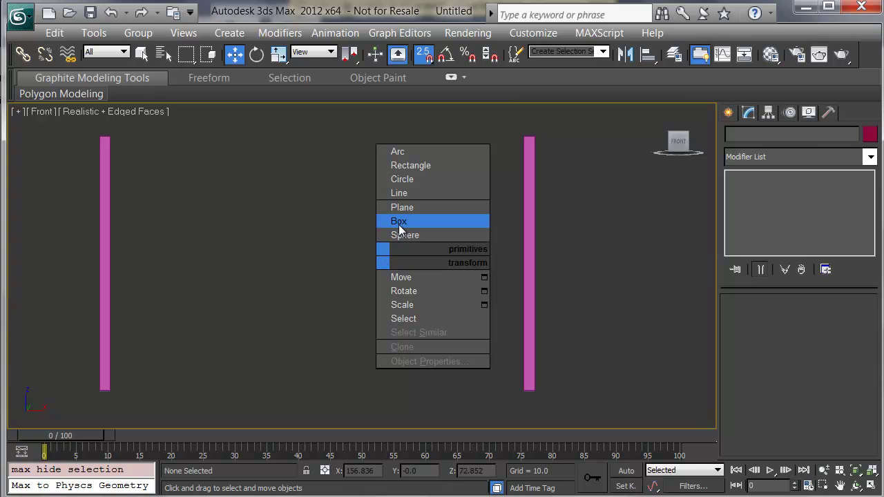
click(398, 222)
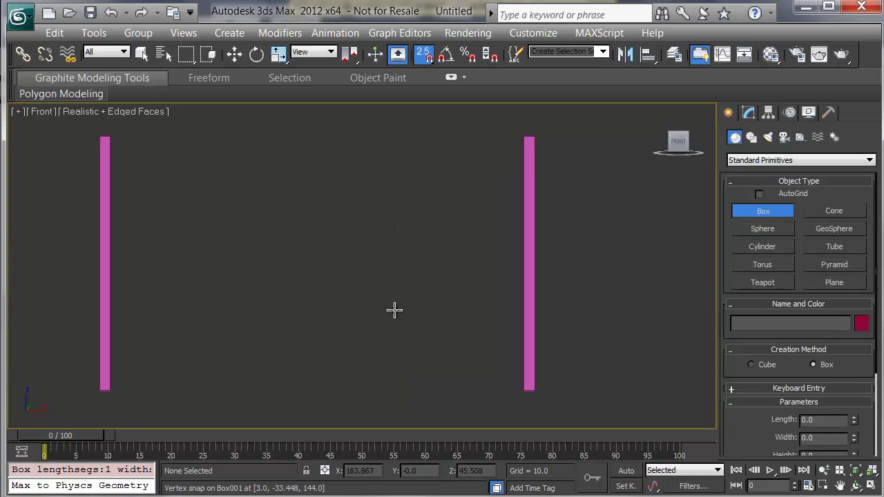
drag(112, 136, 529, 392)
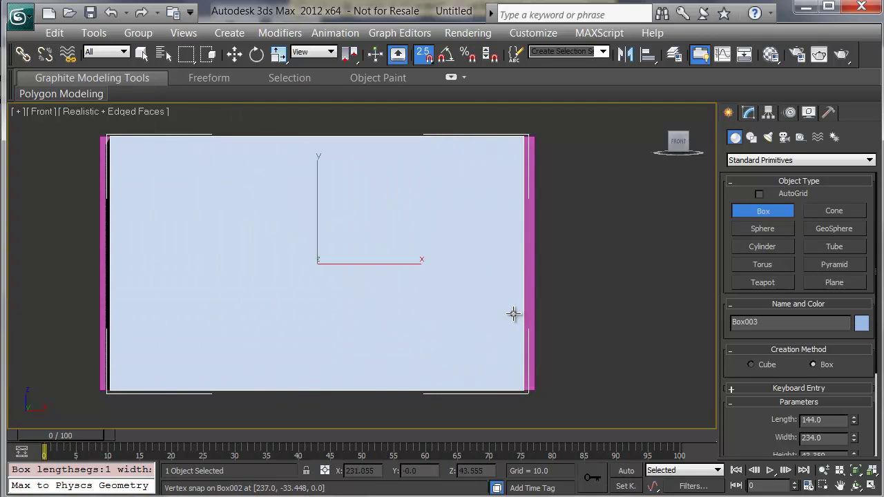
click(512, 314)
click(749, 112)
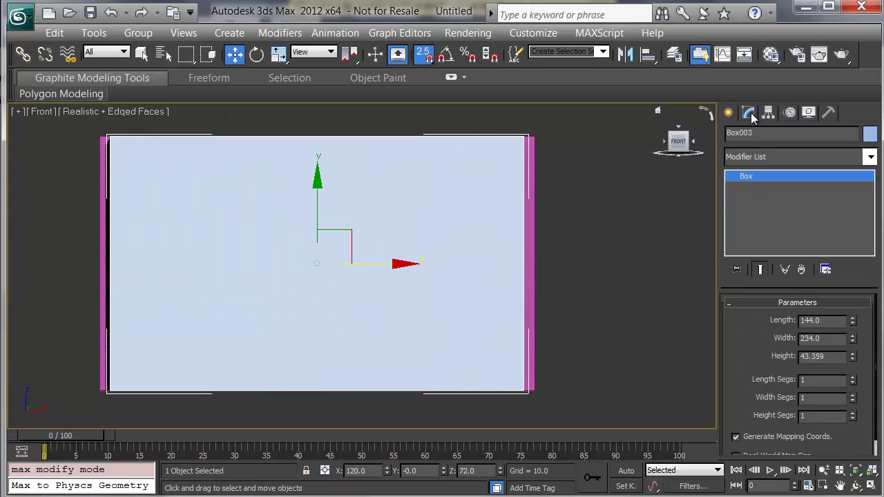
- Set Box003 to length 4 and height 8
click(810, 320)
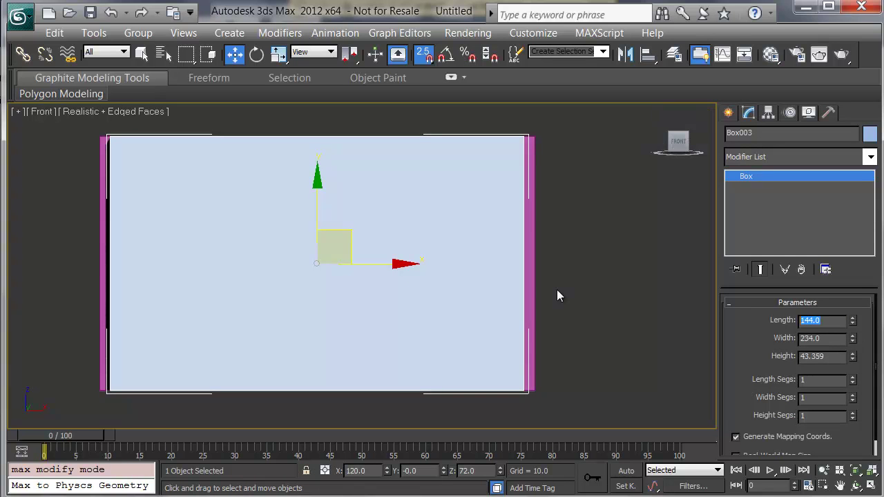
text(4)
key(Tab)
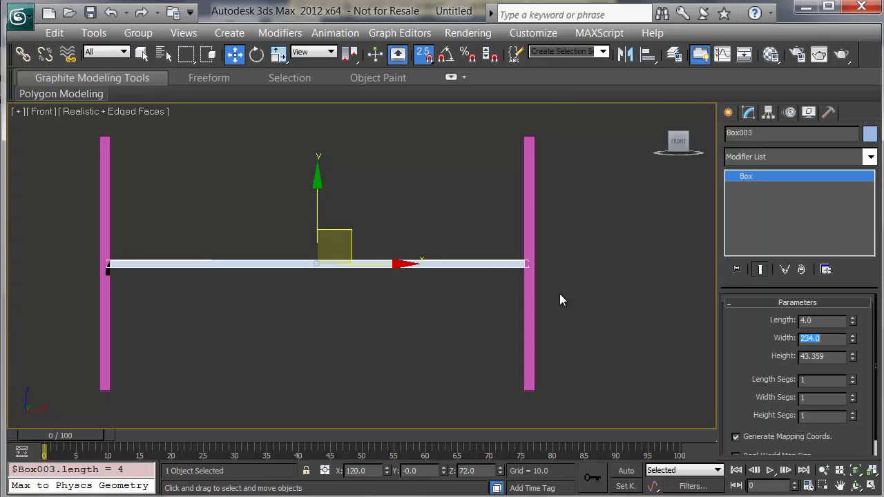
key(Tab)
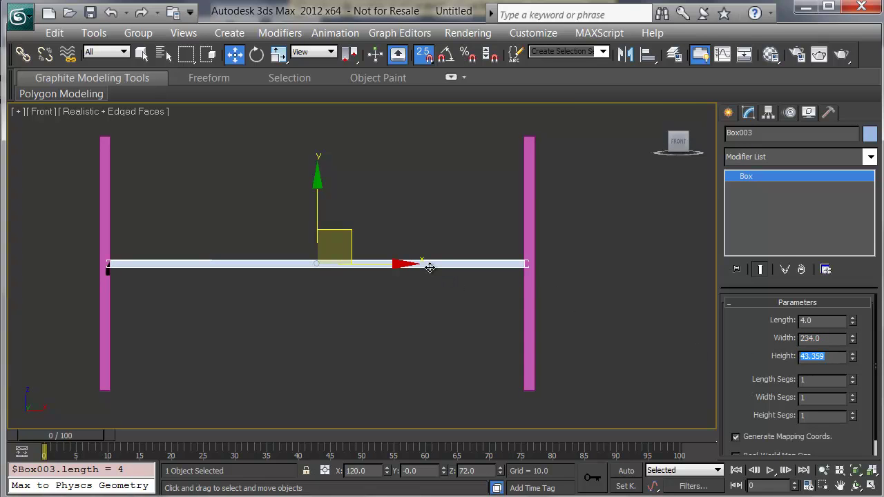
text(8)
key(Tab)
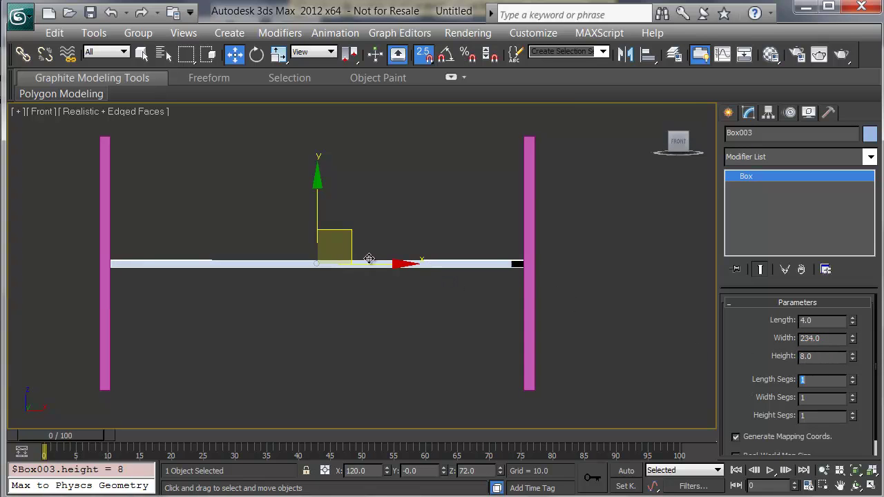
right_click(326, 315)
click(354, 331)
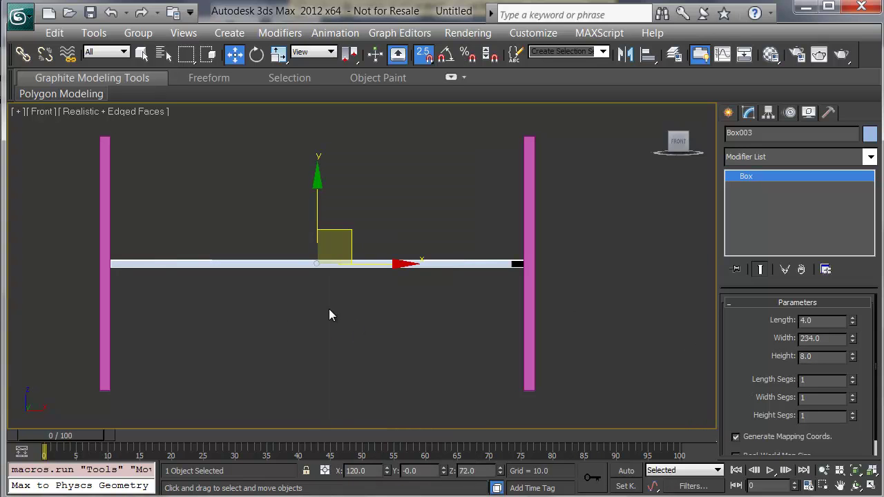
- Vertex-snap the horizontal bar up onto the pillar tops
click(314, 166)
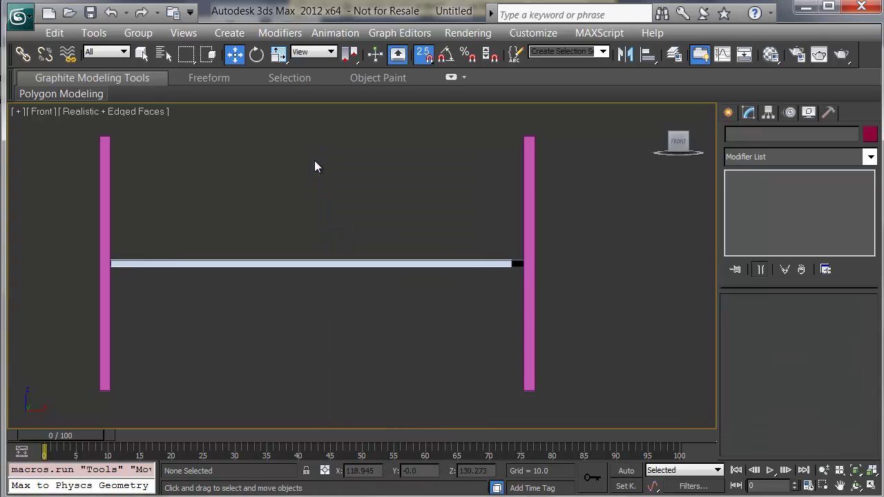
click(468, 263)
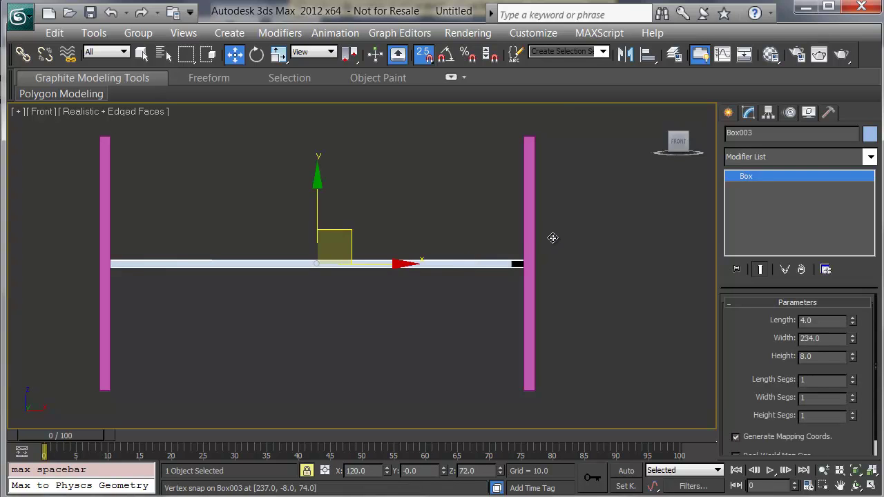
drag(523, 261, 525, 139)
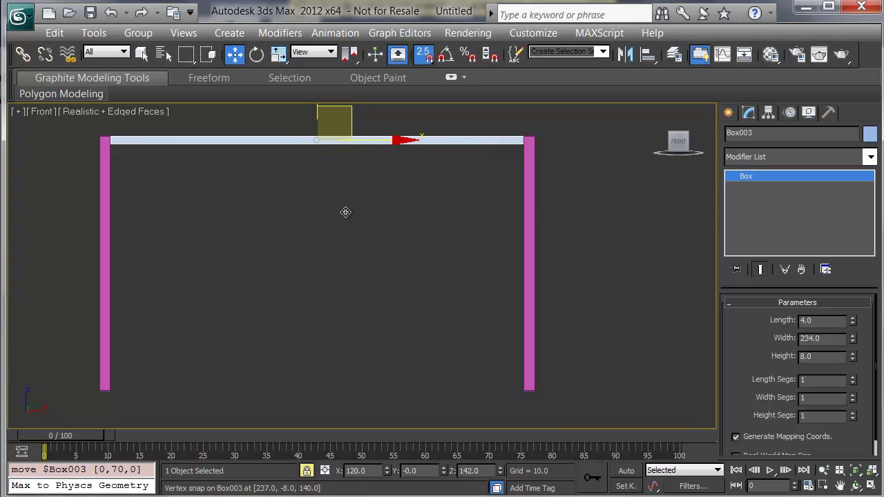
- Shift-copy the top bar down to the pillars' bottom as Box004
mouse_move(387, 161)
middle_down()
mouse_move(396, 205)
mouse_move(400, 171)
middle_up()
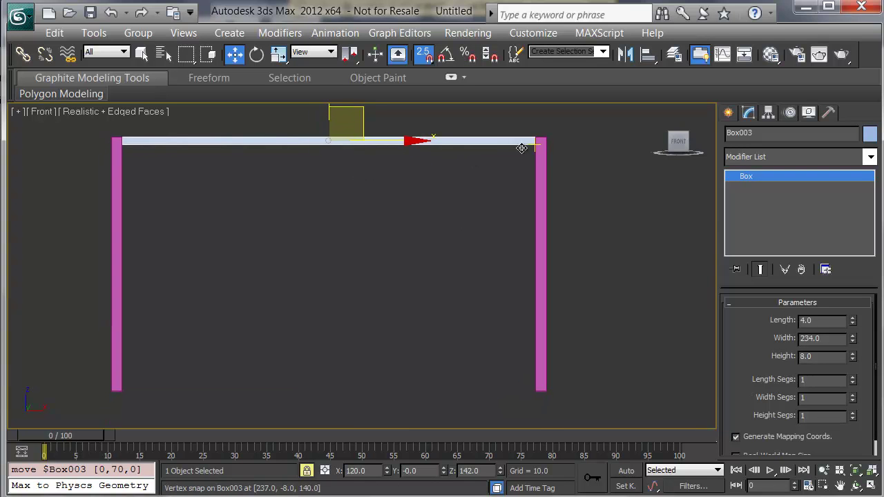
mouse_move(523, 150)
shift+mouse_down()
mouse_move(517, 366)
mouse_move(526, 386)
shift+mouse_up()
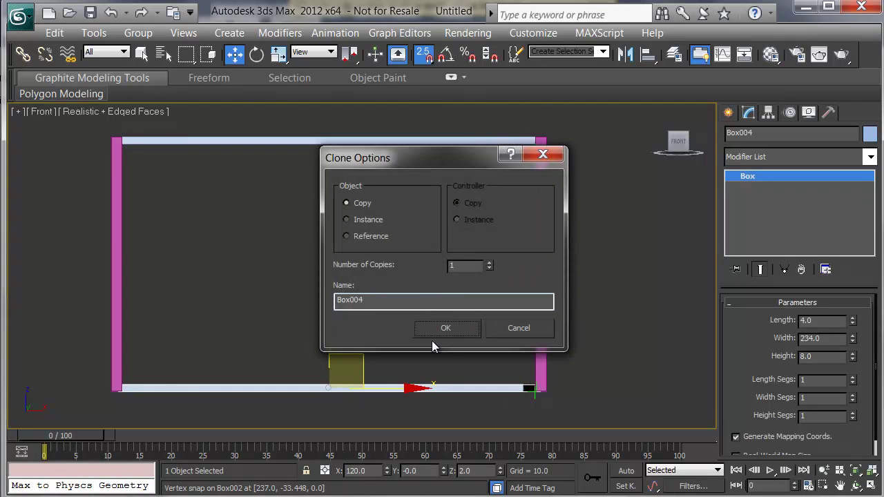
click(444, 327)
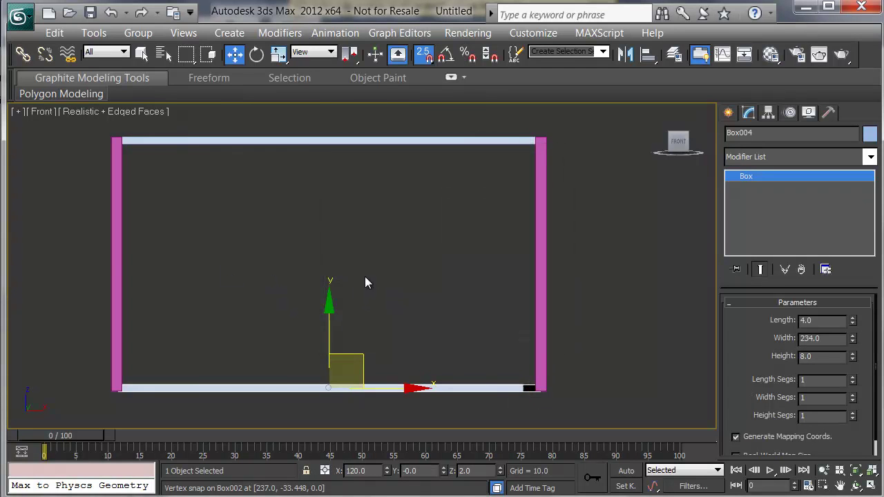
alt+middle_drag(366, 282, 311, 292)
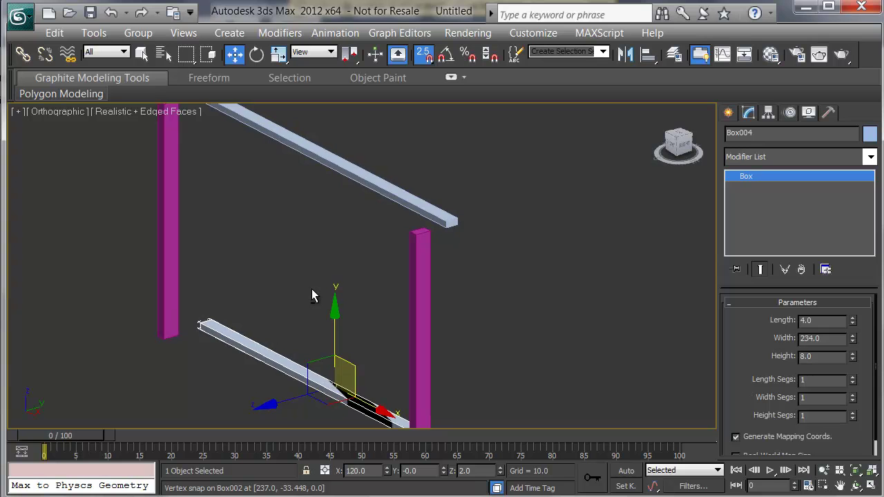
key(f)
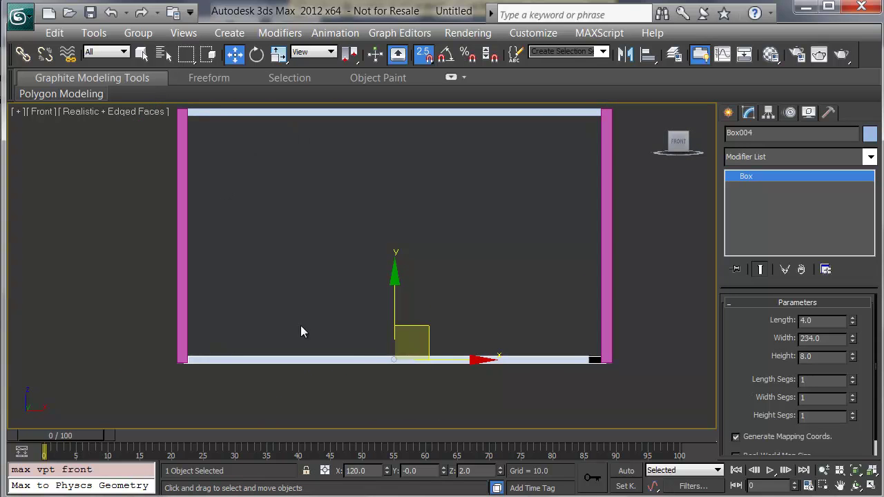
click(294, 281)
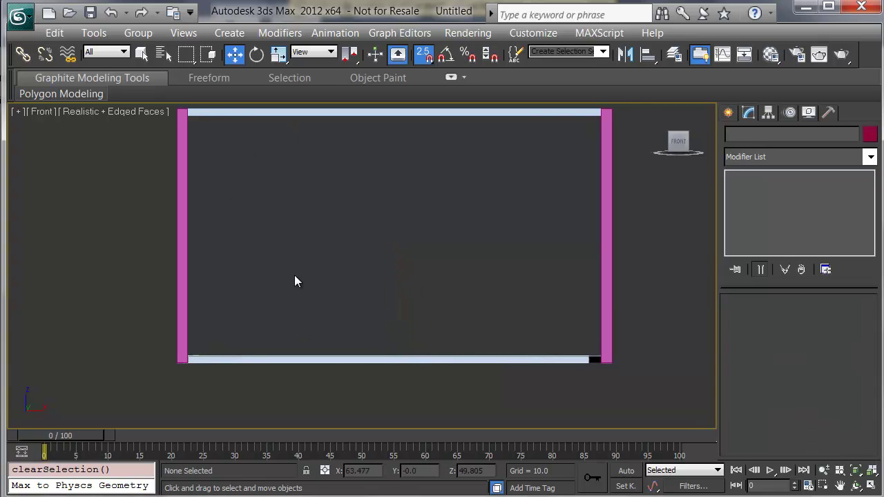
- Snap-draw a new box corner to corner inside the frame
right_click(353, 252)
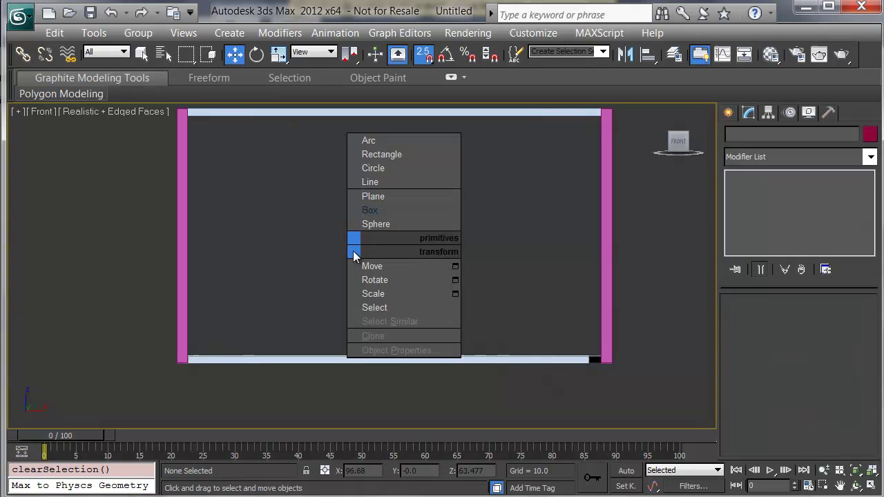
click(370, 210)
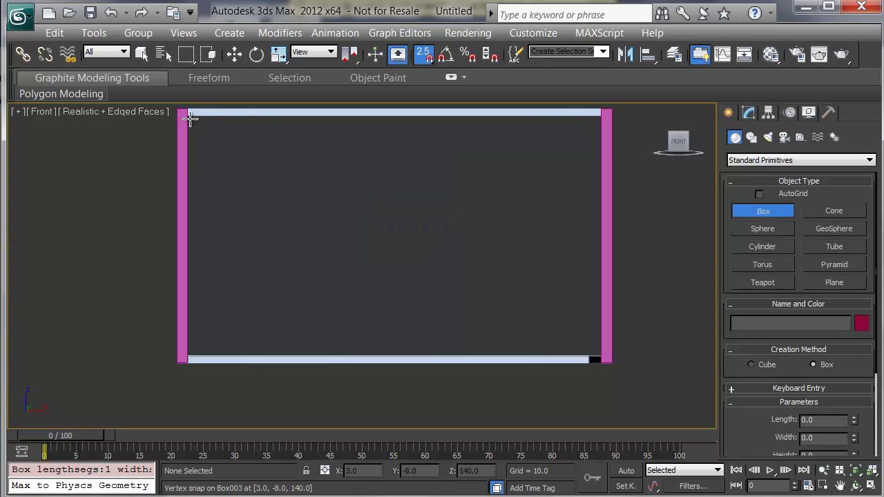
mouse_move(228, 203)
middle_down()
mouse_move(239, 213)
mouse_move(228, 216)
middle_up()
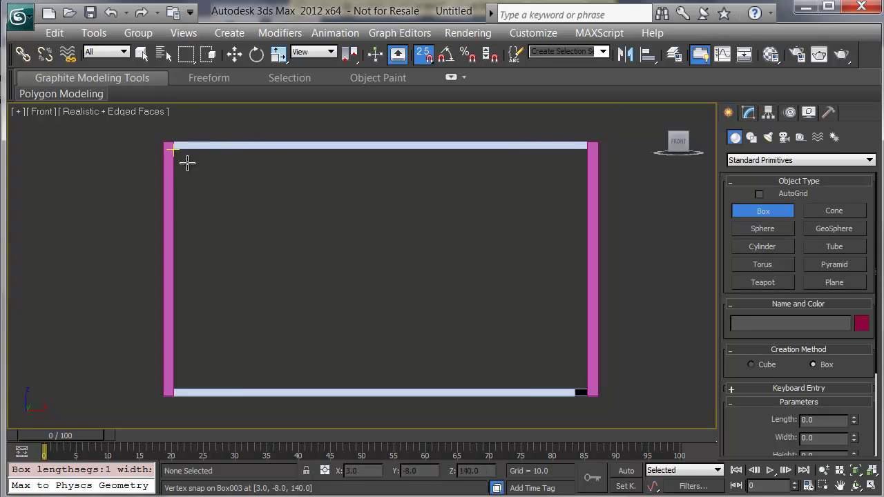
drag(174, 149, 584, 385)
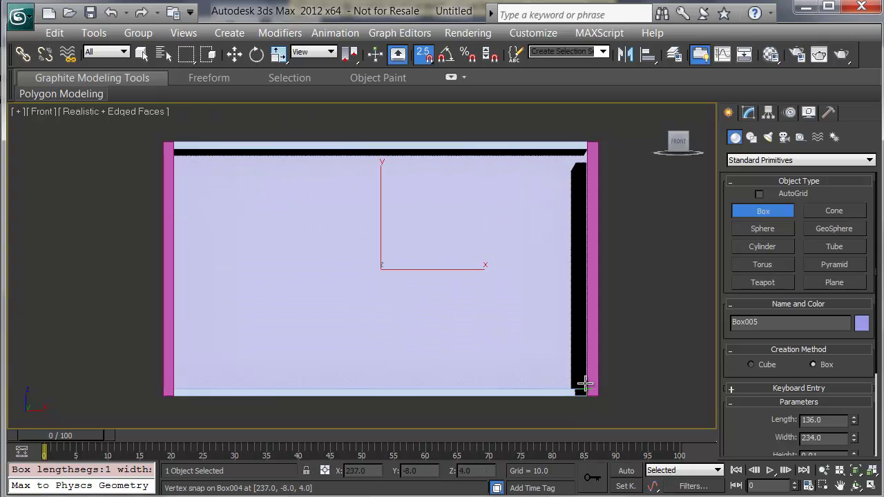
click(467, 228)
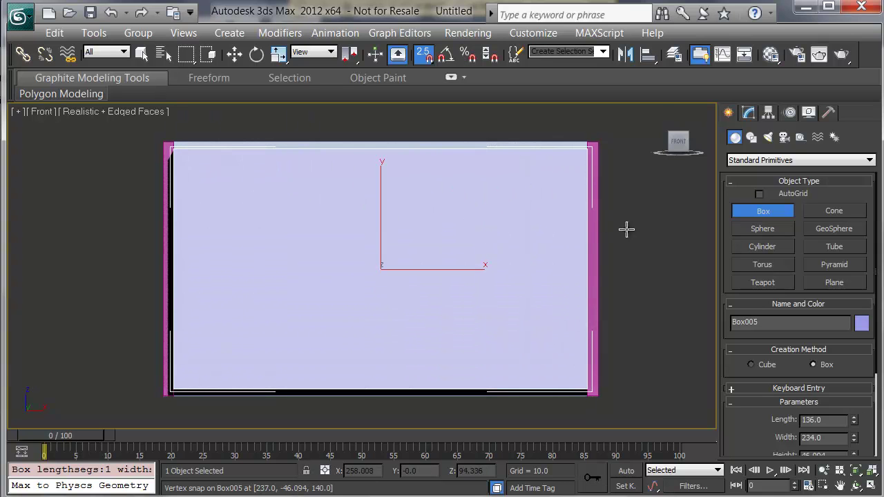
click(748, 113)
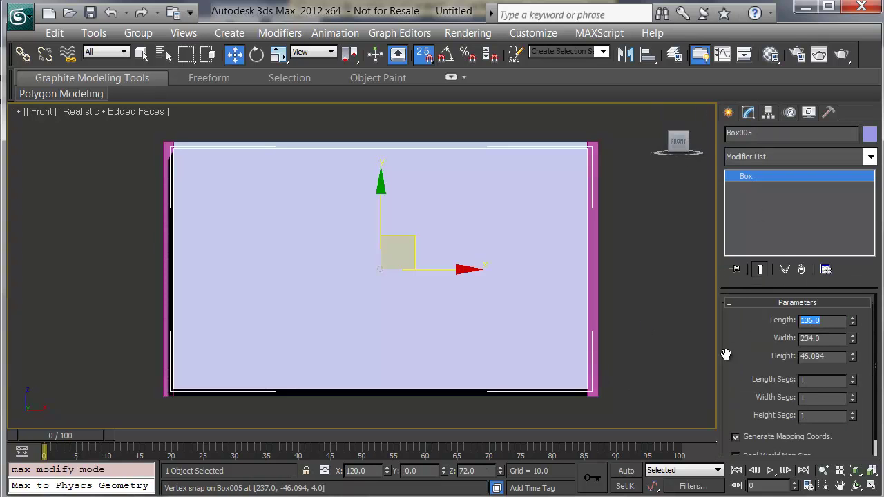
- Set Box005 to width 4 and height 6
double_click(833, 339)
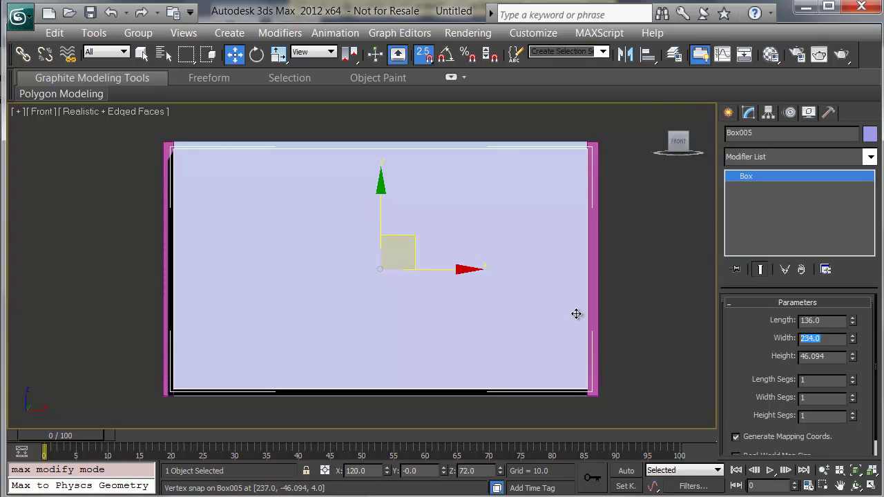
text(4)
key(Tab)
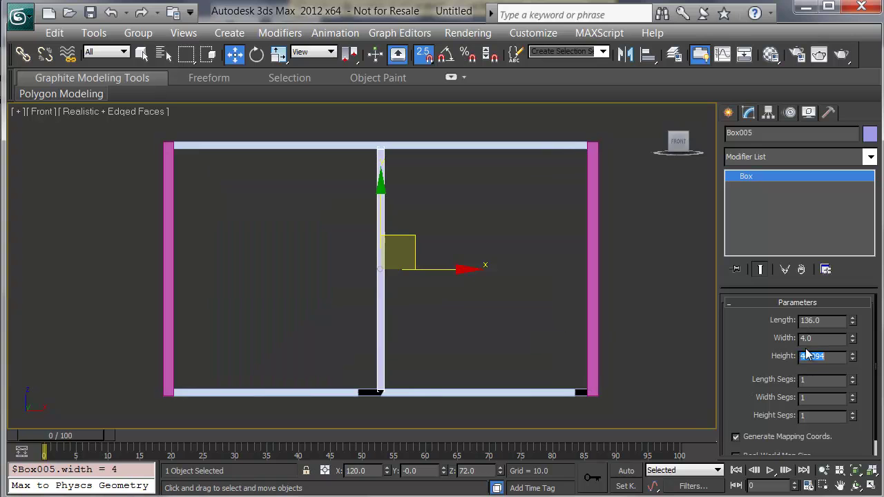
text(6)
key(Tab)
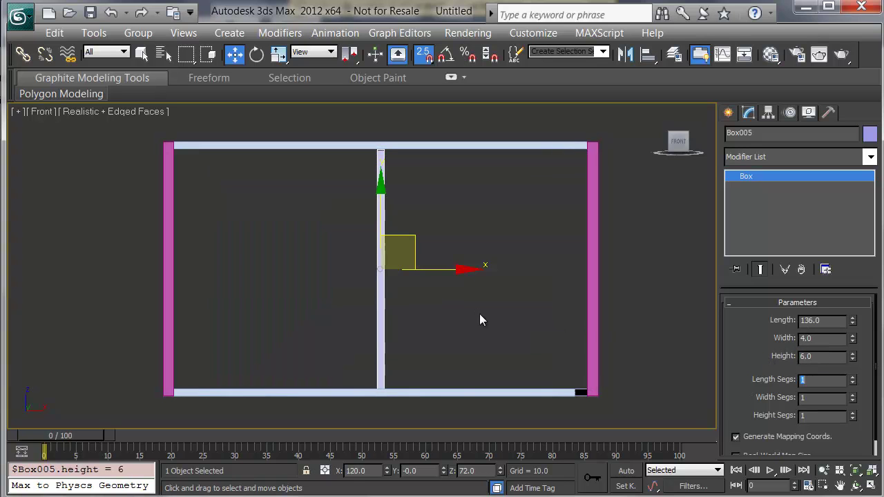
- Slide the vertical bar left and clone it with 2 copies
drag(380, 264, 256, 264)
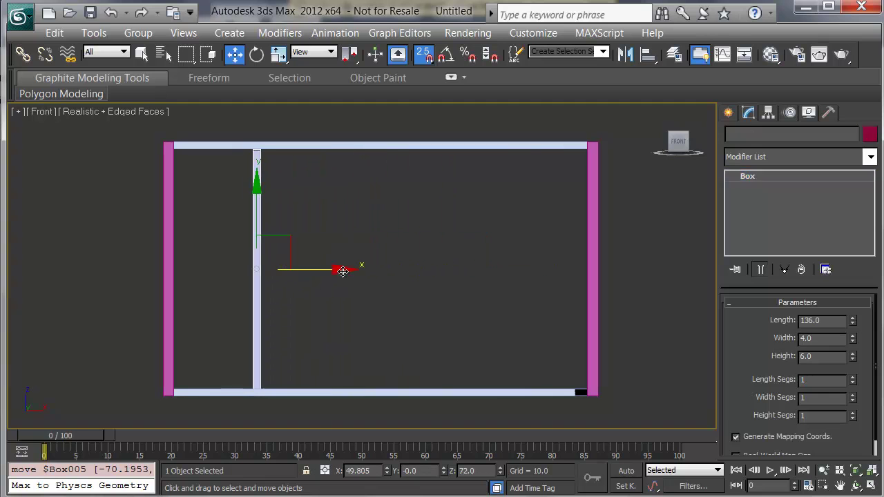
mouse_move(338, 267)
shift+mouse_down()
mouse_move(404, 280)
mouse_move(364, 278)
shift+mouse_up()
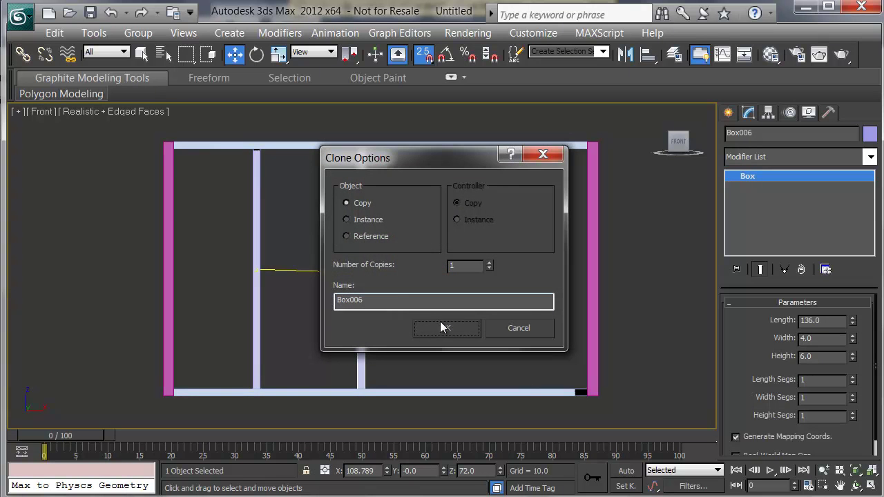
click(489, 263)
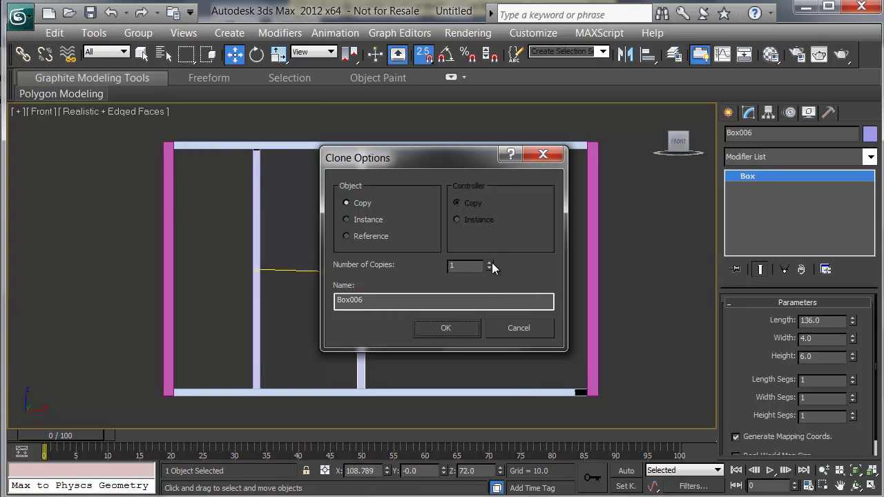
click(446, 327)
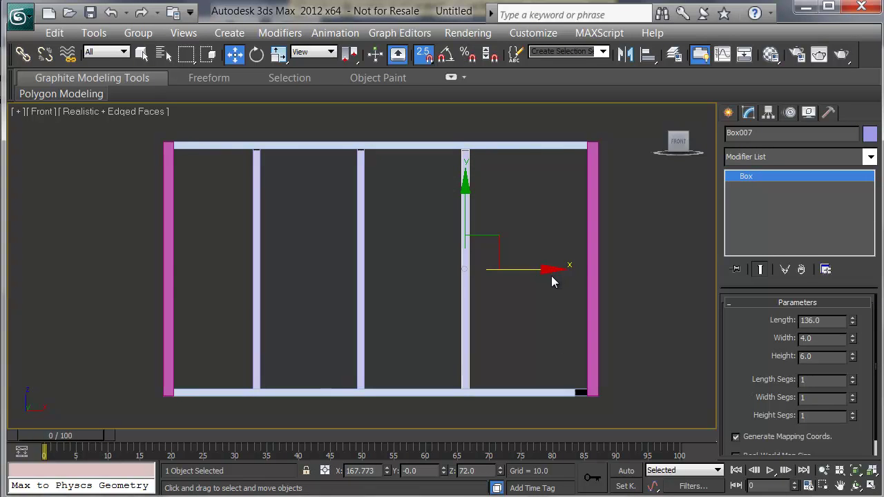
- Reposition the copied bars along X for uneven spacing
drag(551, 270, 529, 274)
drag(595, 270, 579, 275)
click(361, 298)
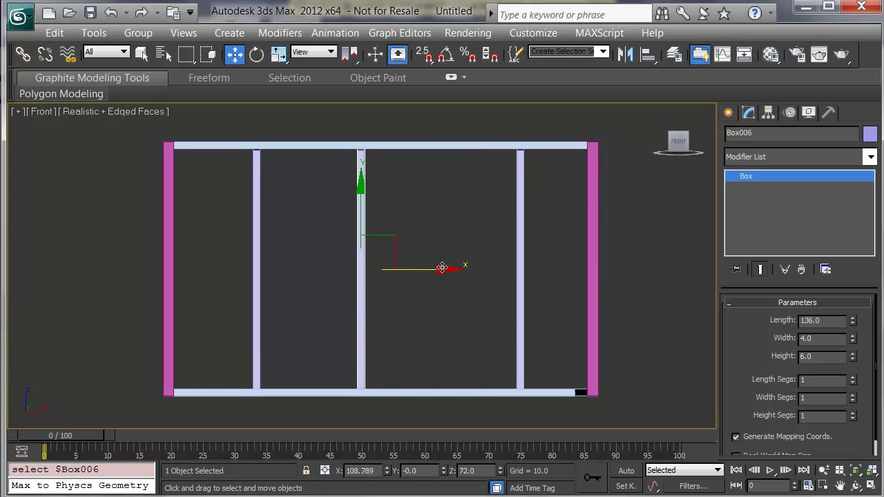
drag(440, 269, 410, 269)
click(417, 277)
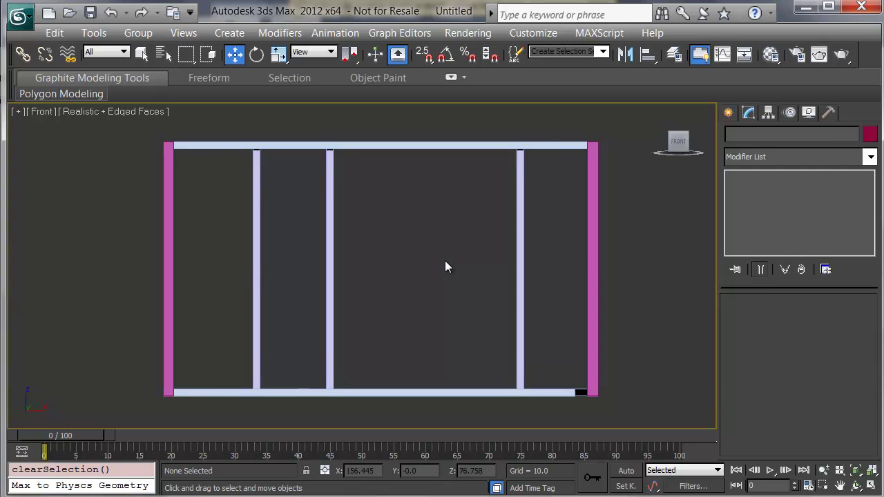
- Snap-draw a box across the narrow bay between the two left uprights
right_click(445, 267)
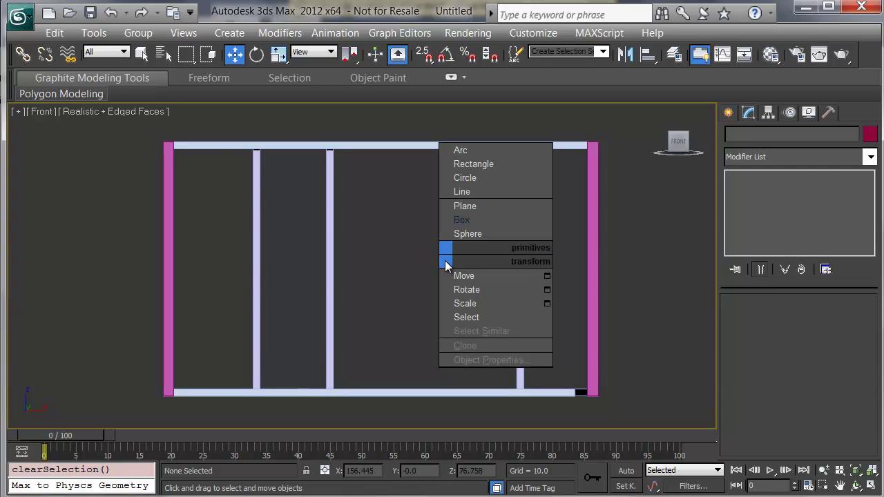
click(461, 219)
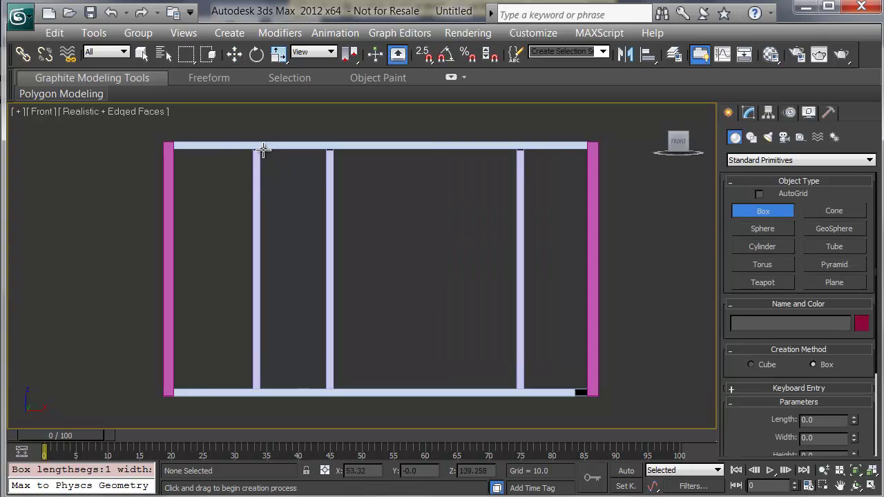
key(s)
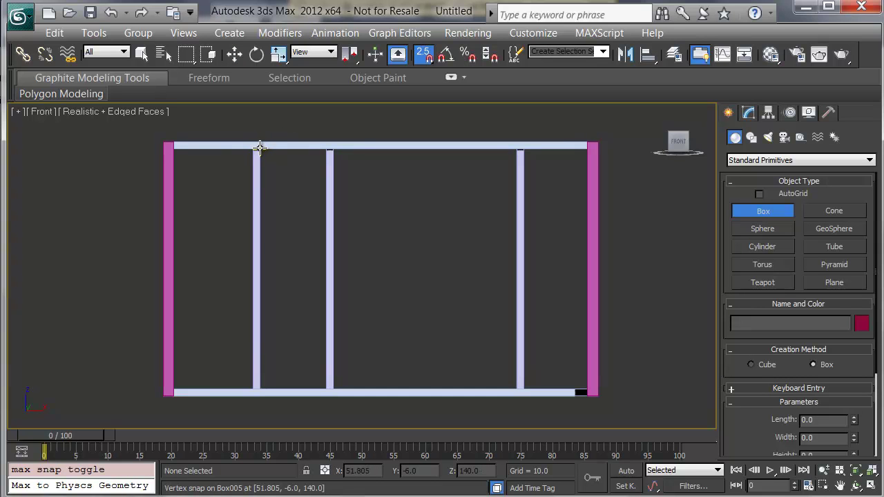
drag(261, 149, 324, 376)
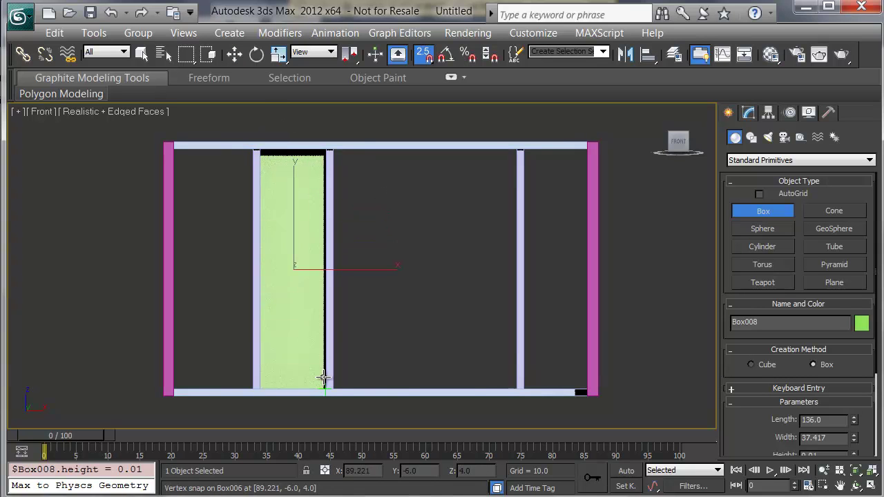
click(327, 332)
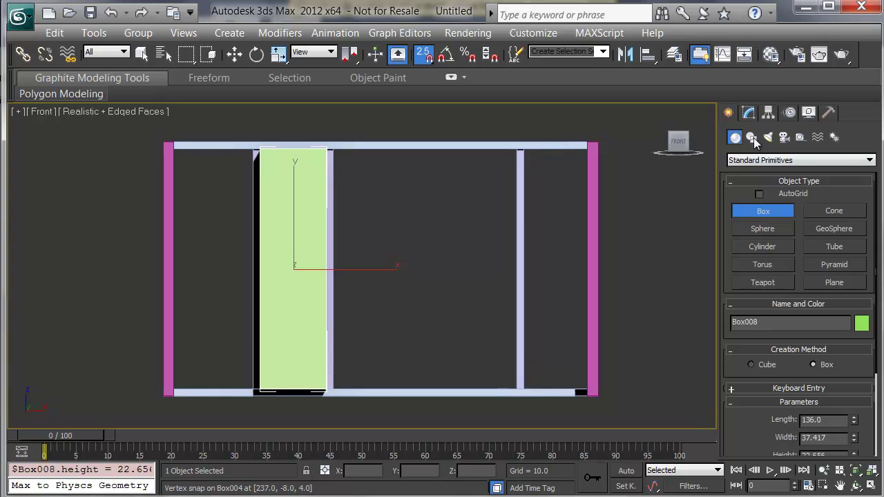
click(749, 112)
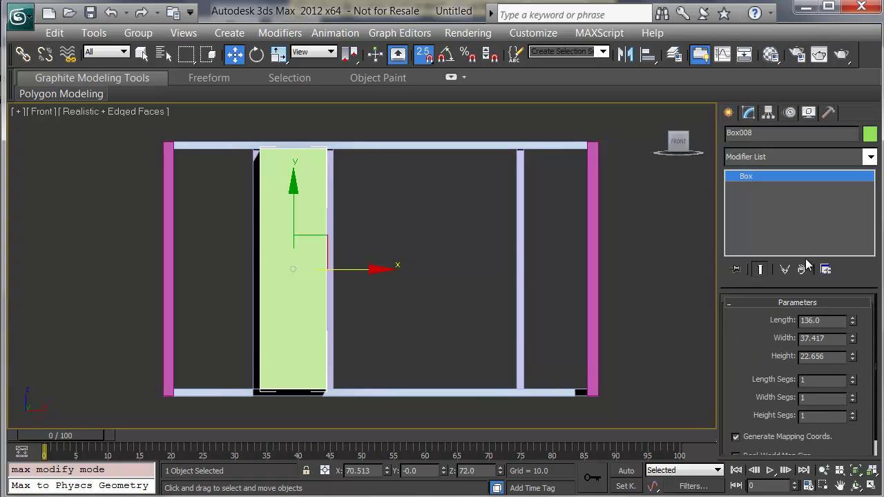
- Set Box008 to height 6 and length 2
double_click(832, 339)
click(831, 350)
drag(825, 357, 785, 357)
text(6)
double_click(837, 319)
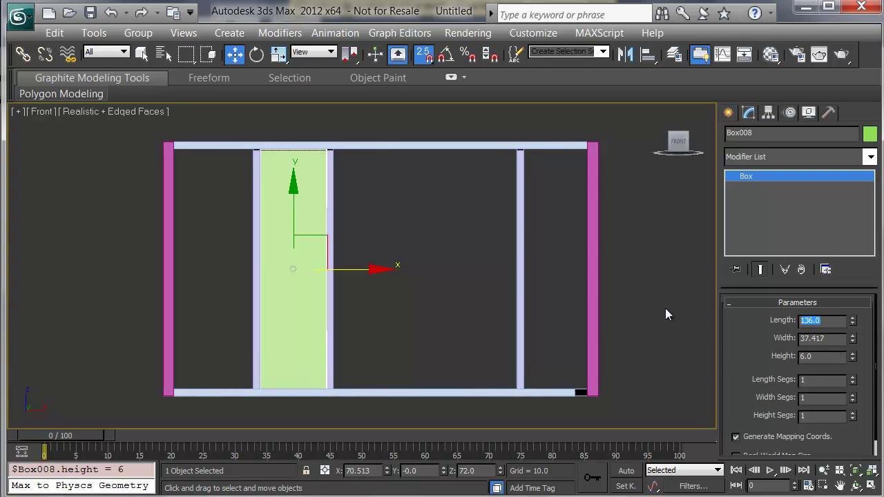
text(2)
key(Tab)
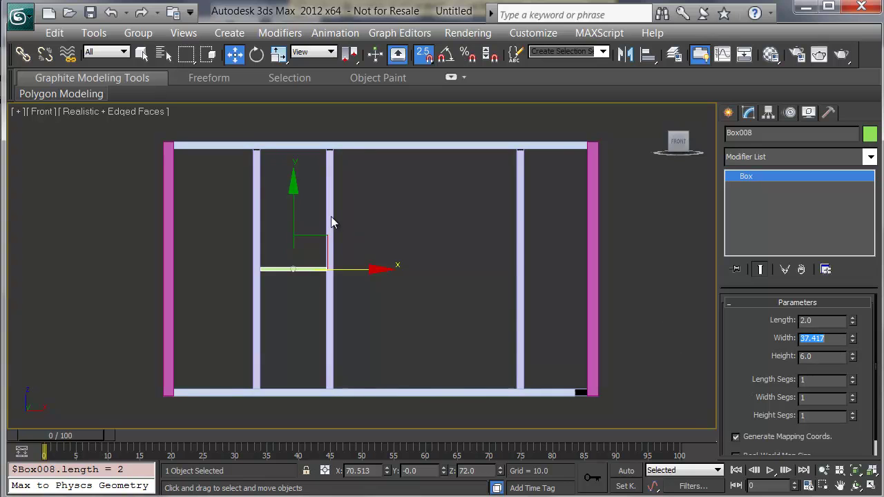
- Raise the green bar and copy it twice lower in the left bay as Box009 and Box010
mouse_move(294, 207)
mouse_down()
mouse_move(295, 118)
mouse_move(299, 207)
mouse_up()
key(s)
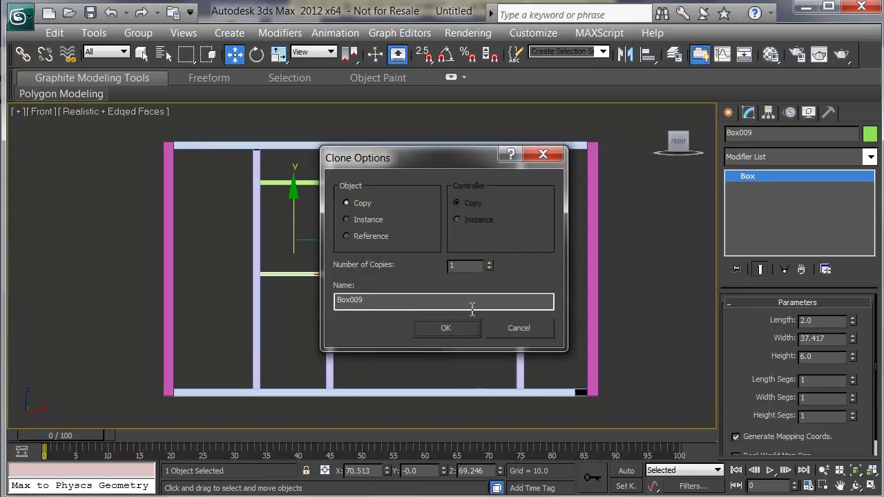
click(472, 328)
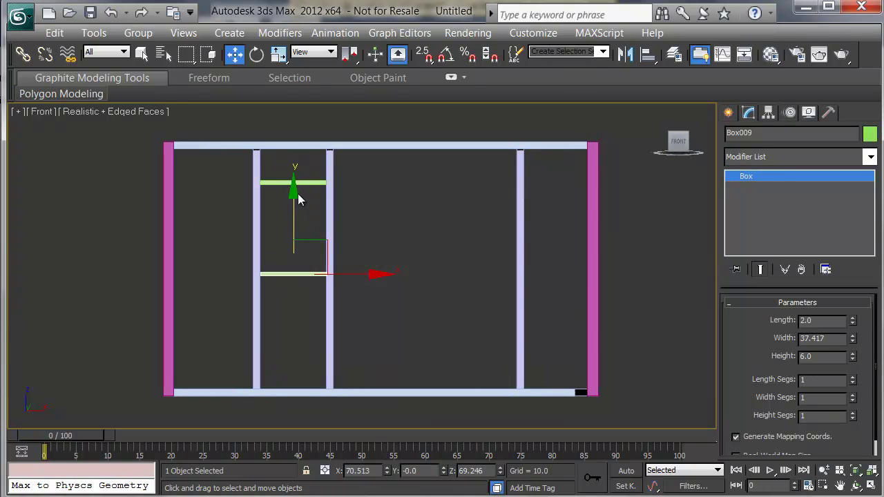
shift+drag(294, 191, 295, 240)
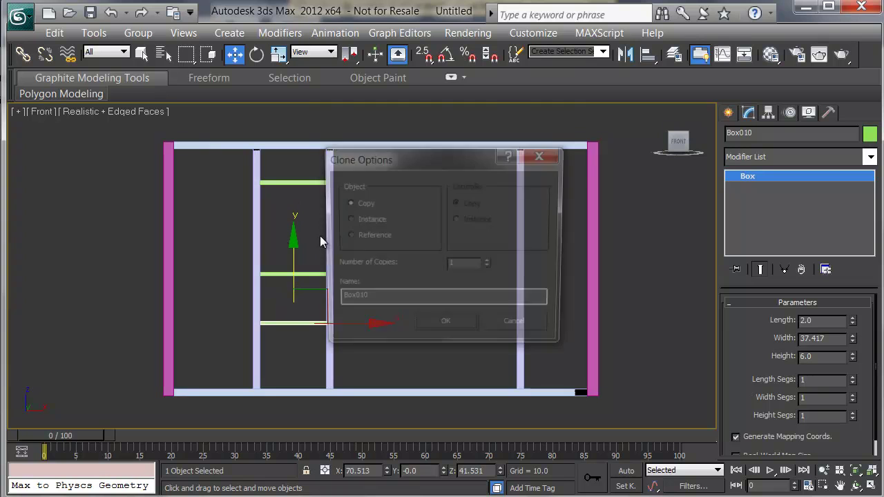
click(434, 330)
click(433, 266)
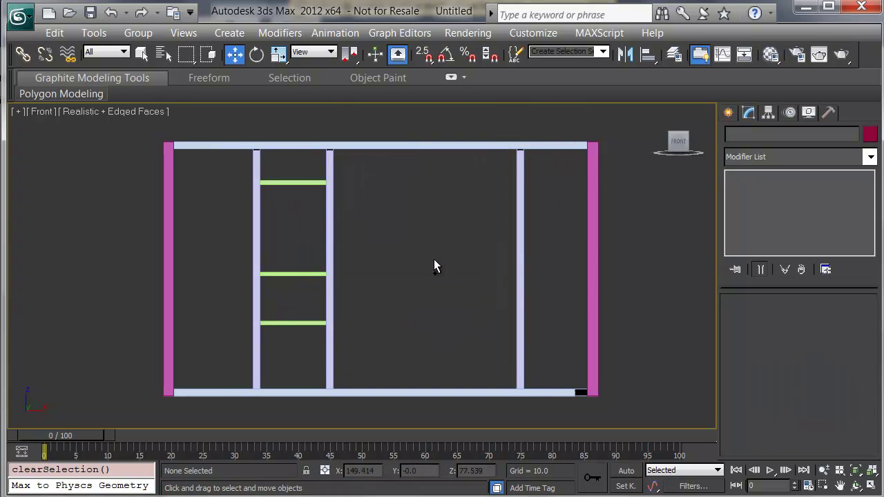
right_click(433, 266)
- Start creating another box for the remaining yellow, red and lilac bars
click(436, 216)
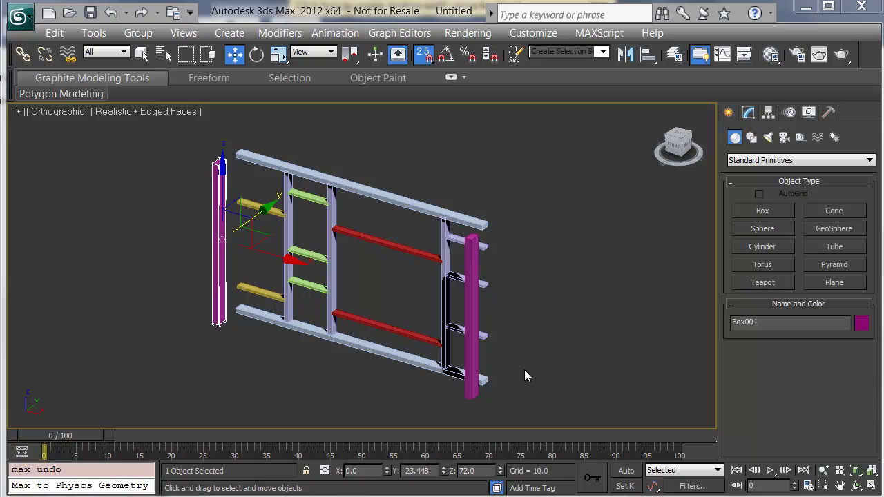
- Select all the frame pieces except the right magenta post
click(551, 412)
drag(550, 412, 238, 145)
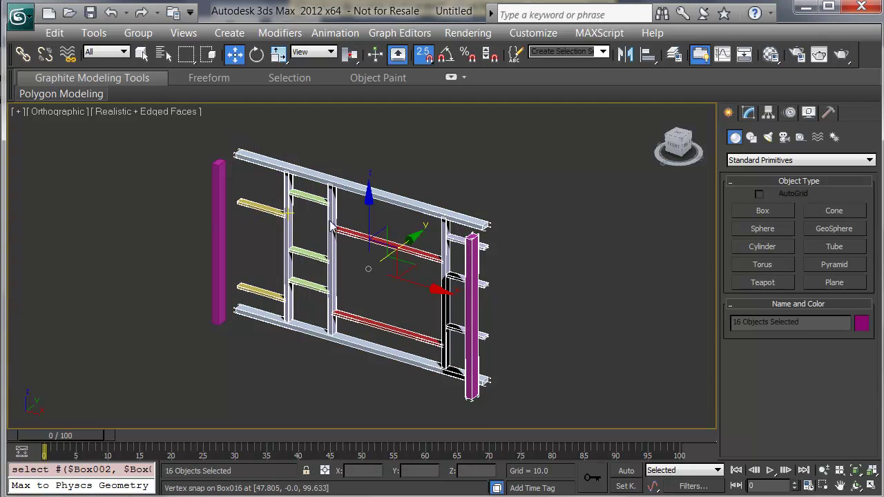
alt+click(471, 397)
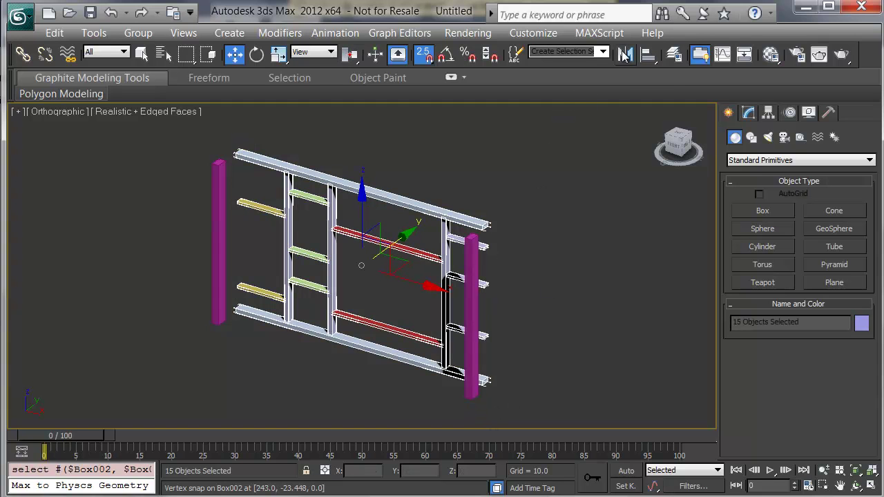
- Align the selection to the left magenta post on Y Position only, Center to Center
click(648, 57)
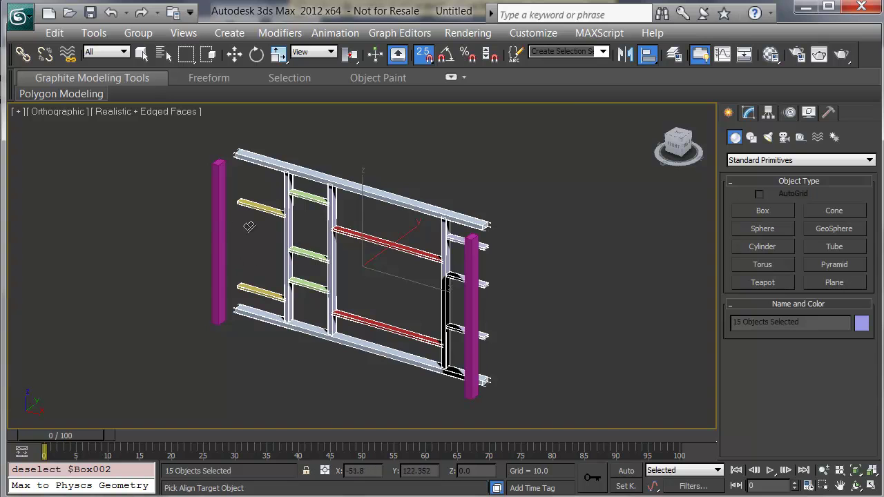
click(219, 211)
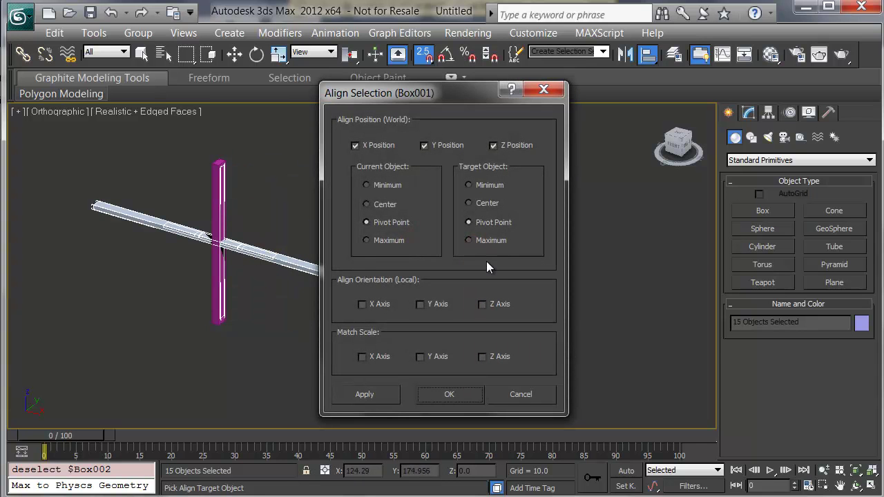
drag(395, 102, 660, 99)
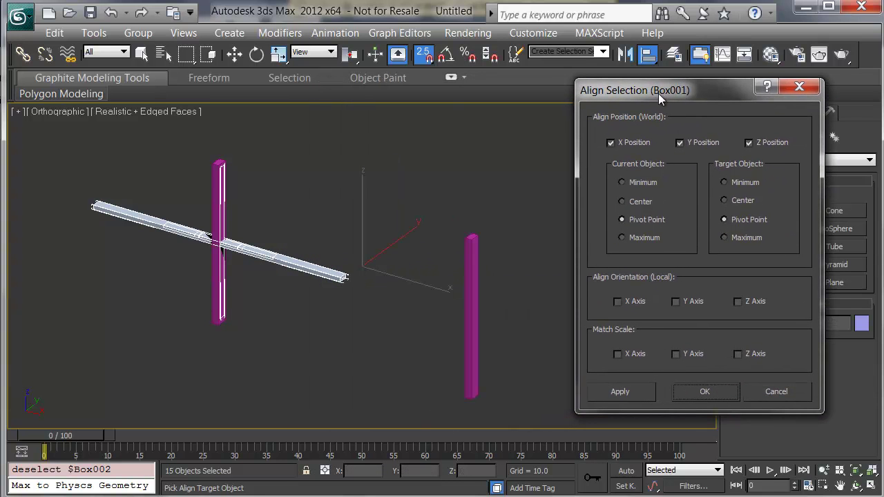
click(634, 143)
click(771, 142)
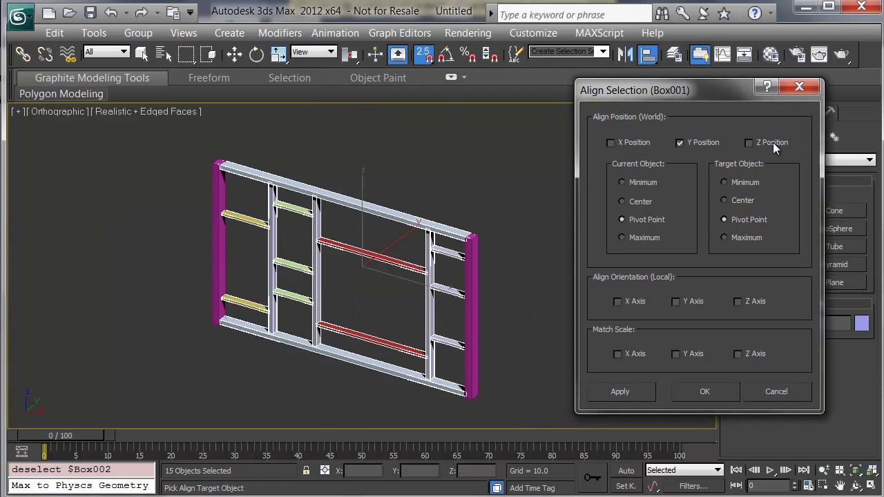
click(651, 202)
click(733, 201)
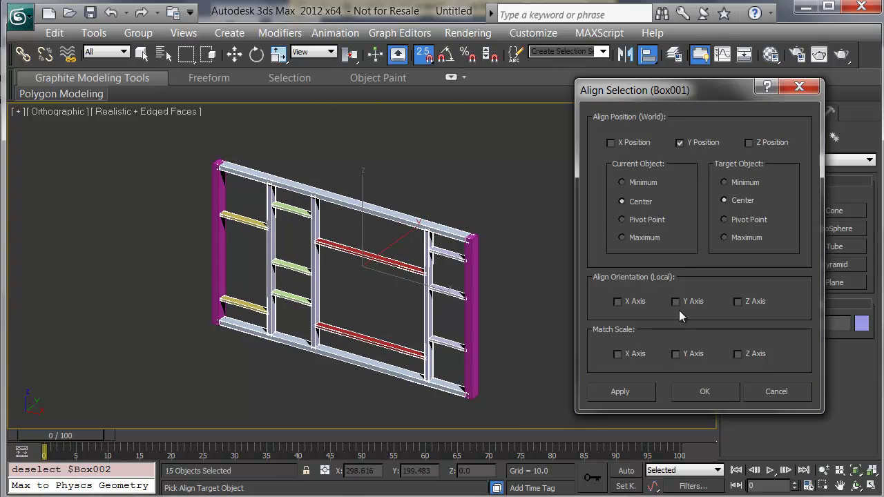
click(692, 390)
click(541, 319)
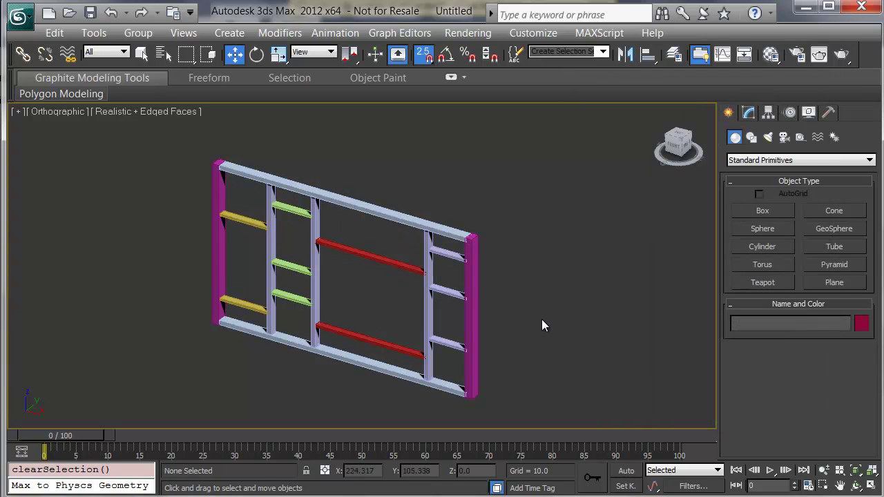
- Convert the right magenta post (Box002) to an Editable Poly
alt+middle_drag(412, 316, 440, 305)
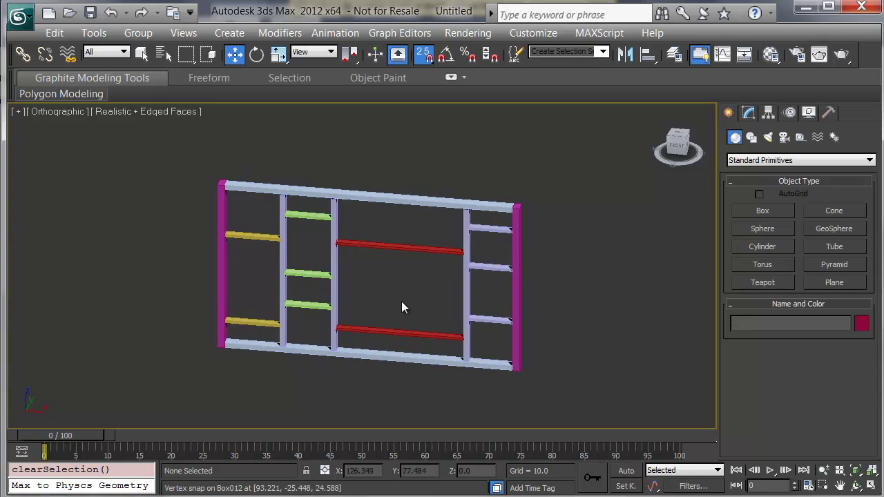
scroll(402, 301, up, 3)
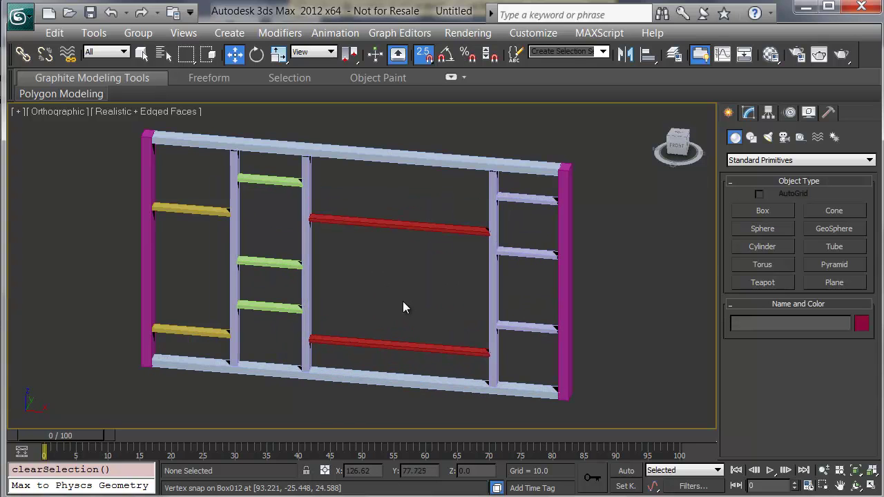
click(564, 334)
right_click(390, 169)
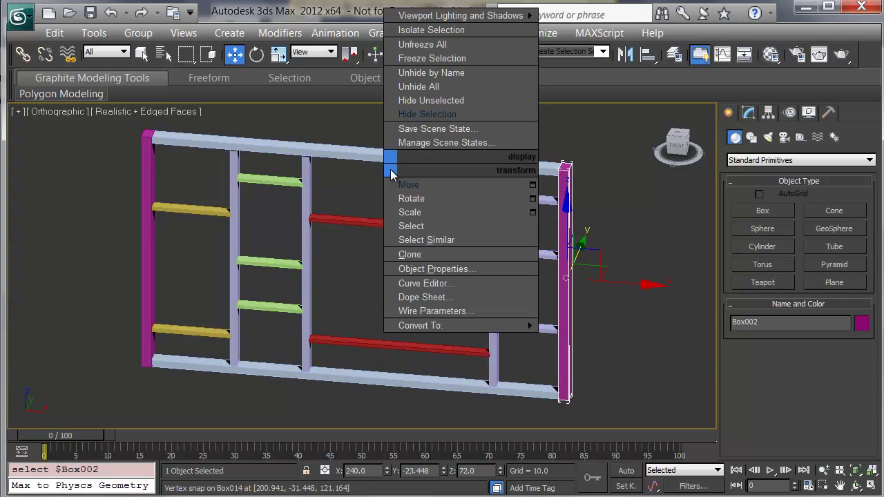
mouse_move(451, 326)
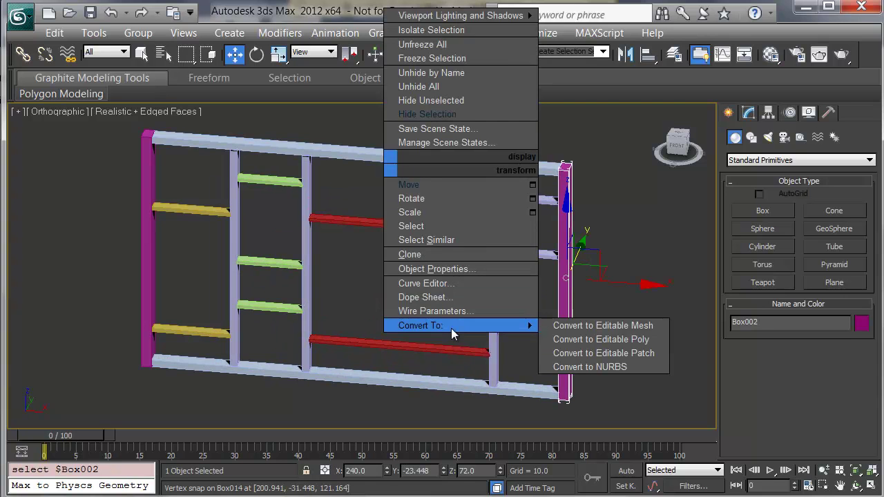
click(556, 339)
- Attach all the other boxes, Box001 and Box003–Box017, to the post
right_click(645, 317)
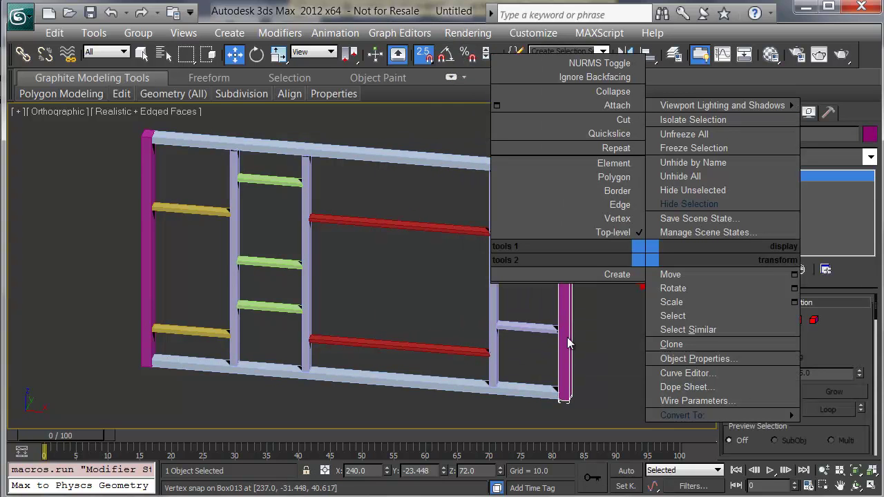
click(494, 105)
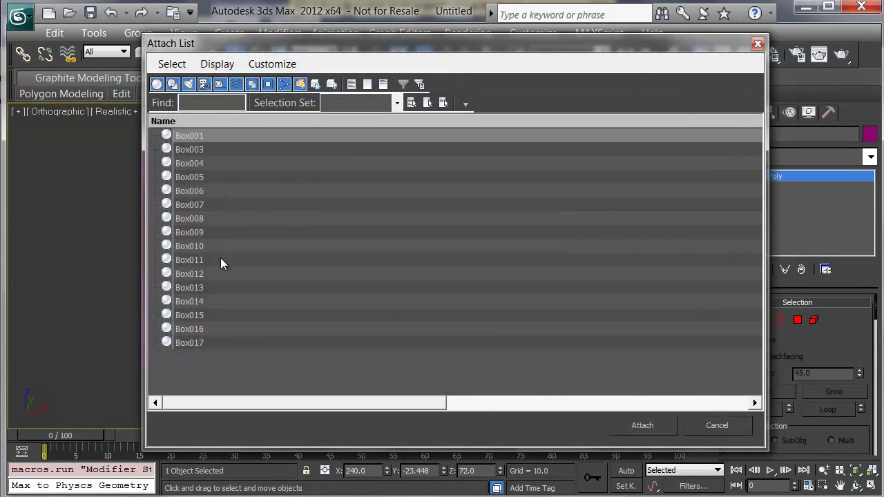
drag(192, 340, 187, 133)
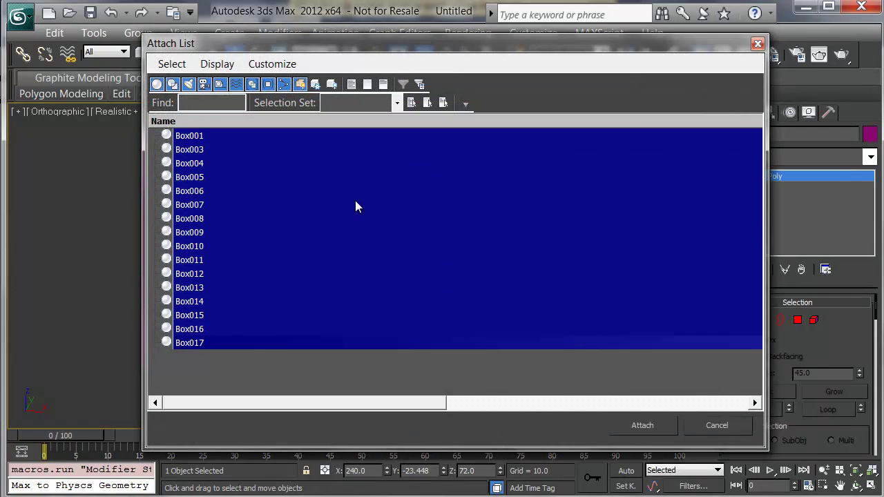
click(628, 426)
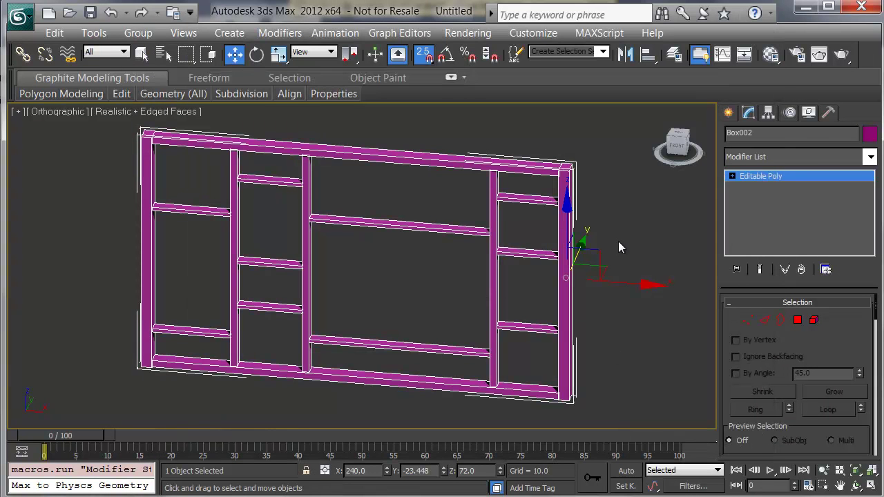
- Select the magenta frame and zoom to it in the front view
click(642, 237)
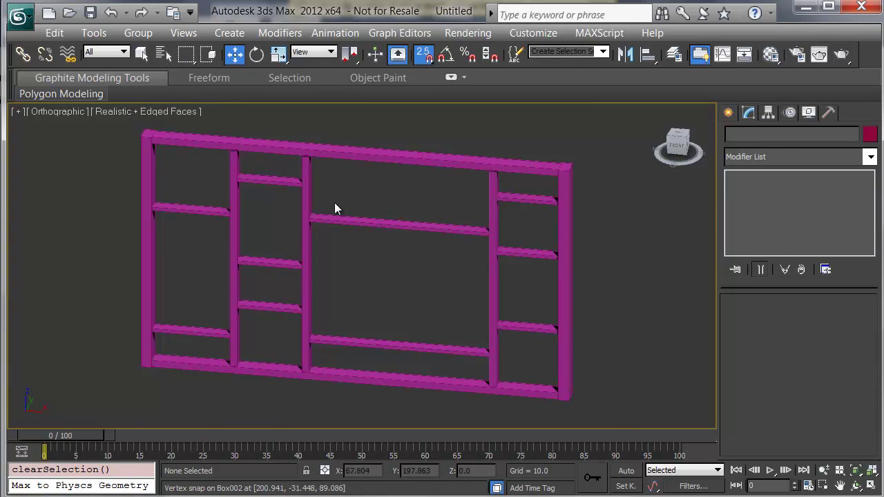
click(209, 55)
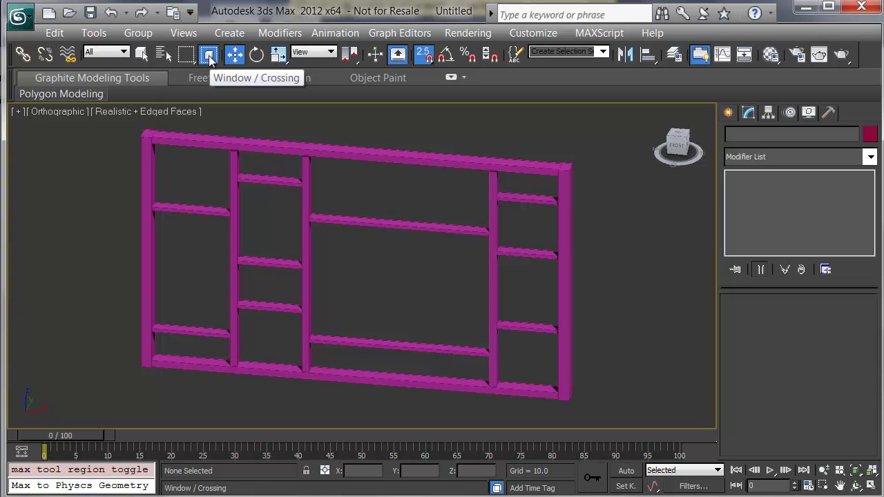
click(322, 221)
key(f)
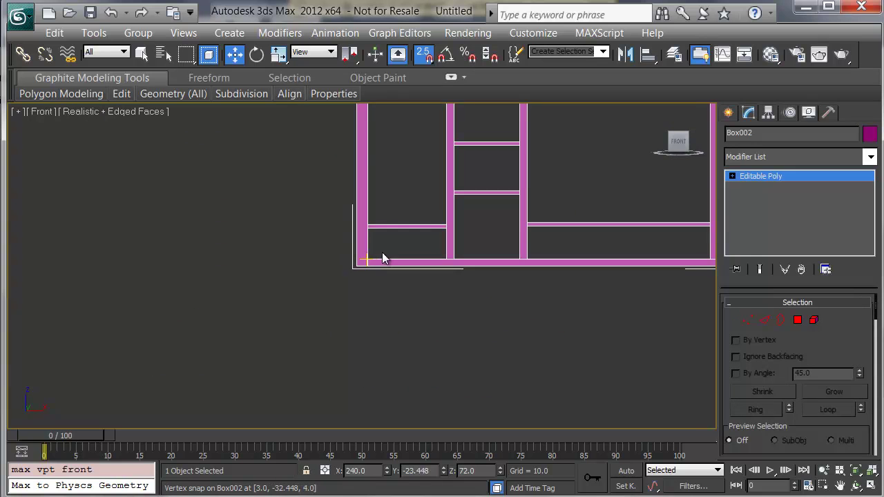
key(z)
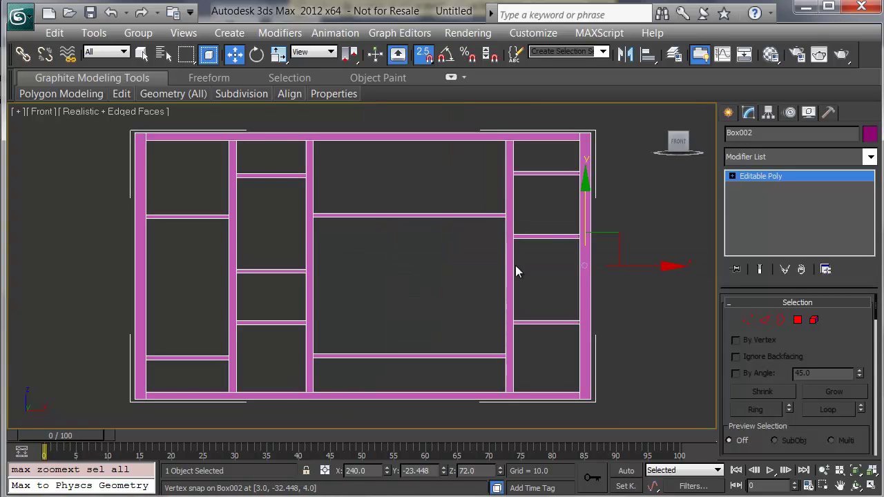
- Delete the right-hand vertical post element from Box002 at Element level
click(799, 320)
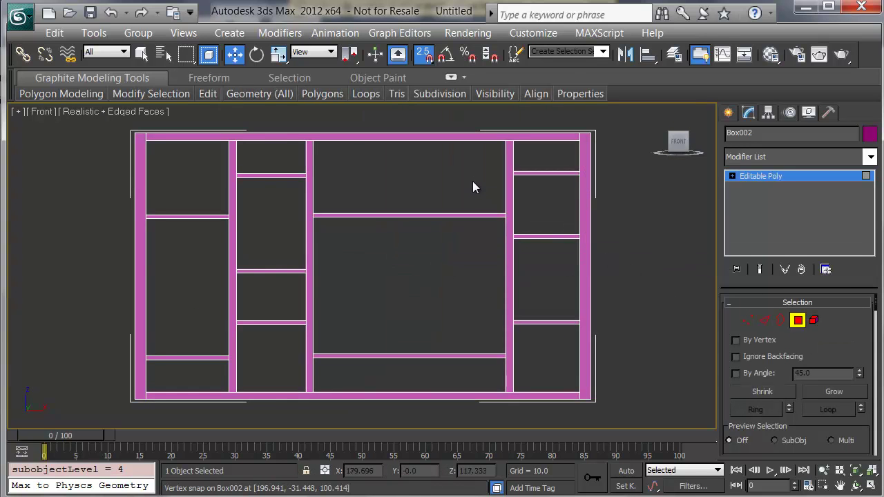
click(537, 179)
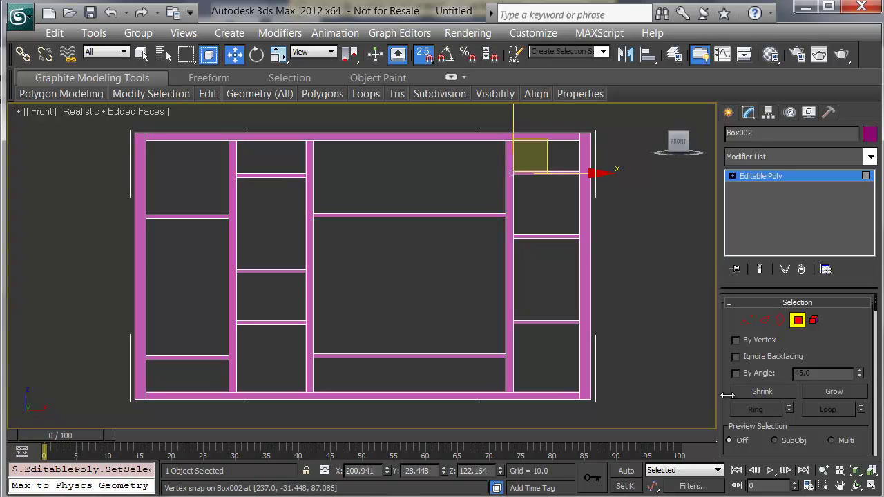
alt+middle_drag(547, 196, 511, 207)
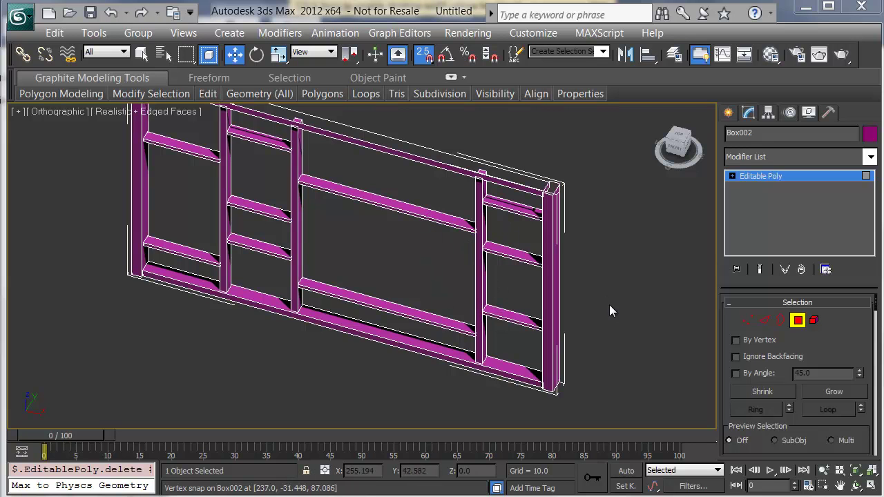
click(814, 321)
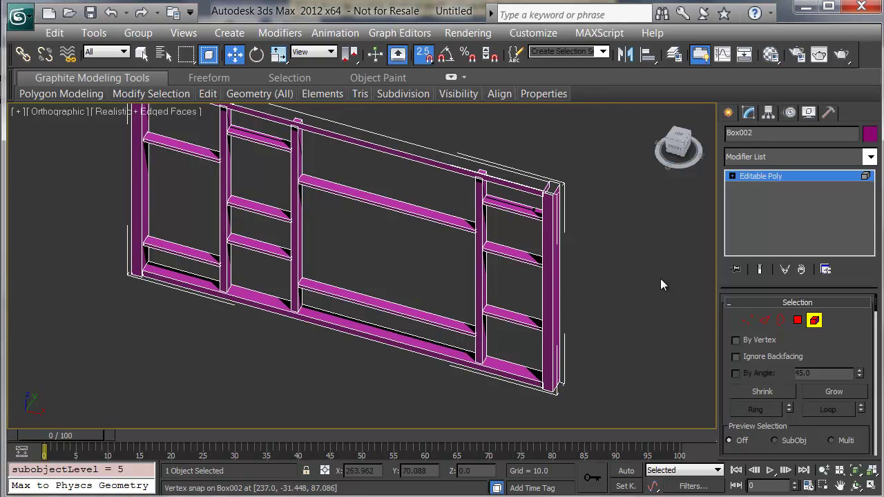
click(553, 282)
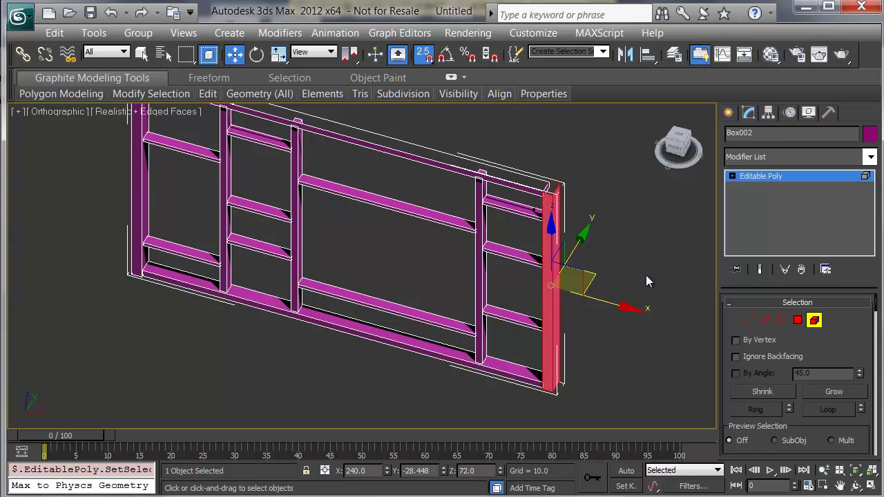
key(Delete)
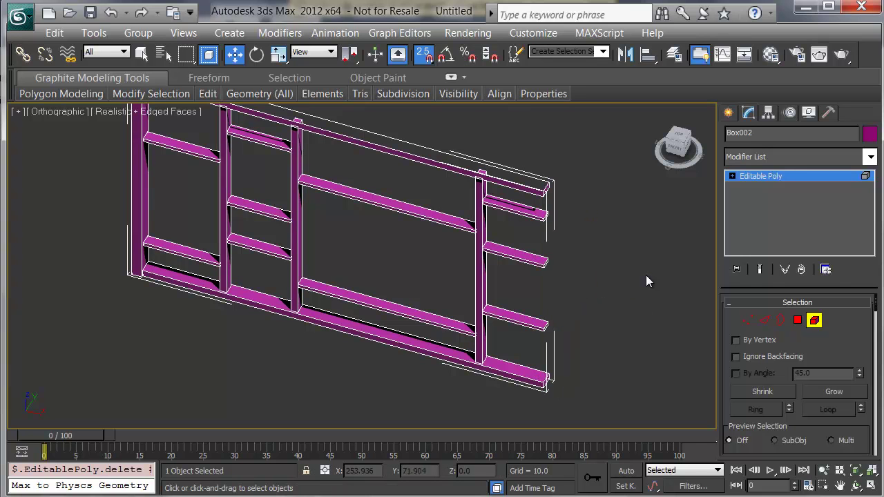
click(815, 320)
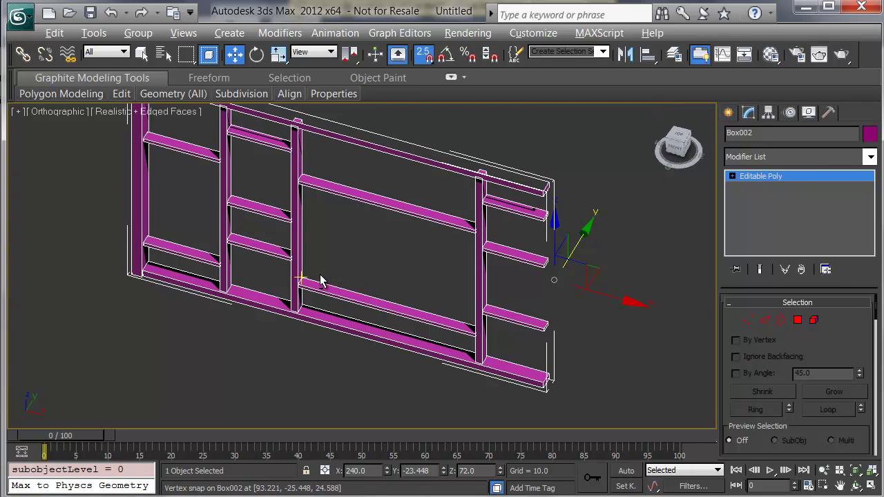
- Switch to a front view with the whole frame centred
alt+middle_drag(319, 281, 363, 228)
key(f)
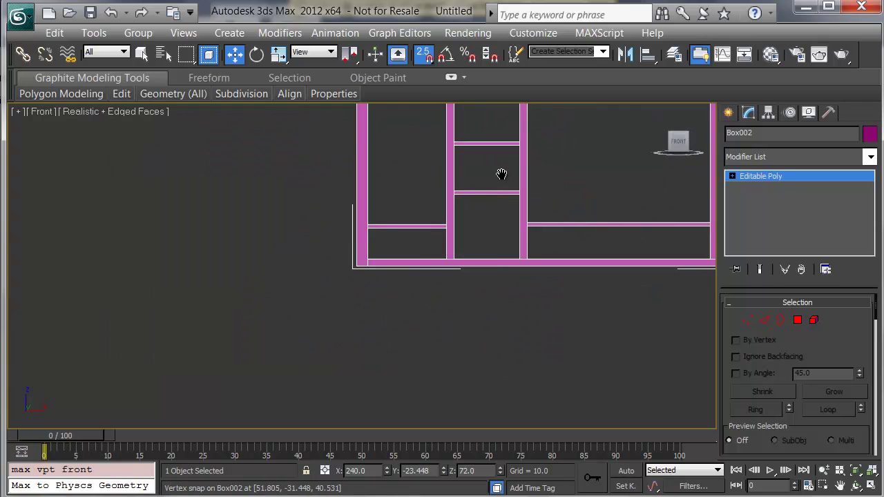
middle_drag(501, 174, 158, 261)
scroll(217, 276, down, 3)
middle_drag(217, 276, 321, 286)
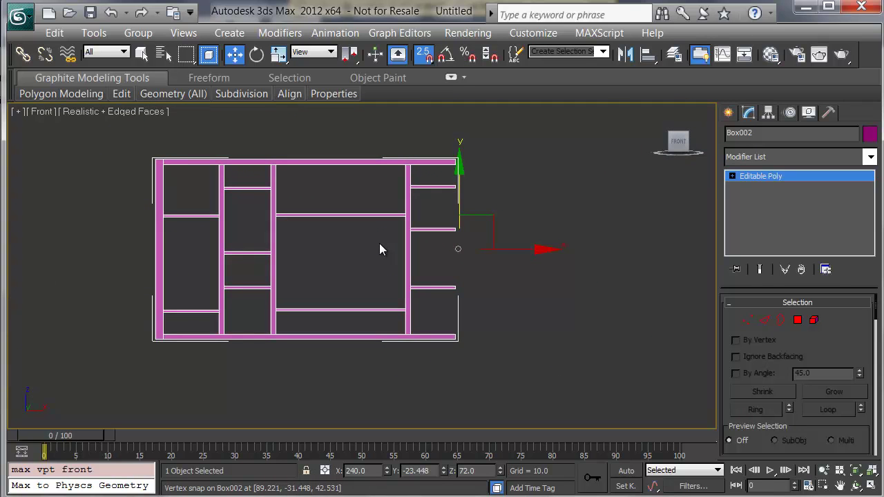
- Lock the selection and clone the frame rightward as 3 instances
key(space)
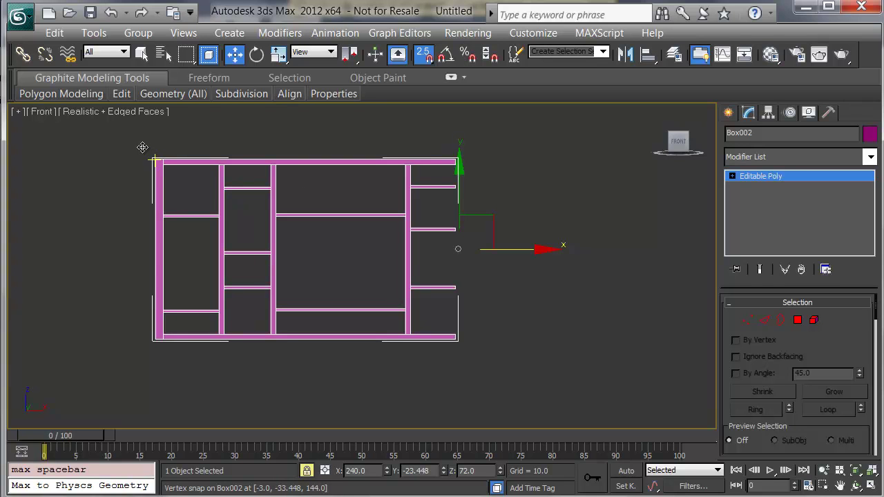
shift+drag(142, 147, 465, 159)
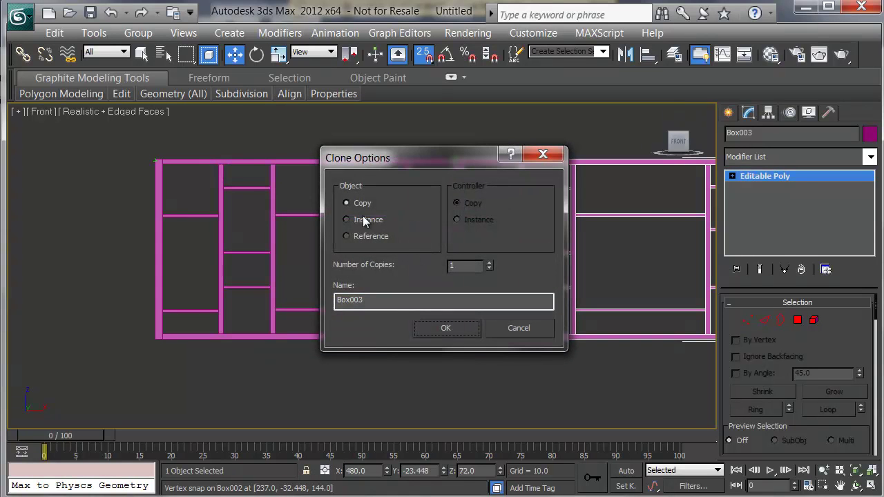
click(366, 220)
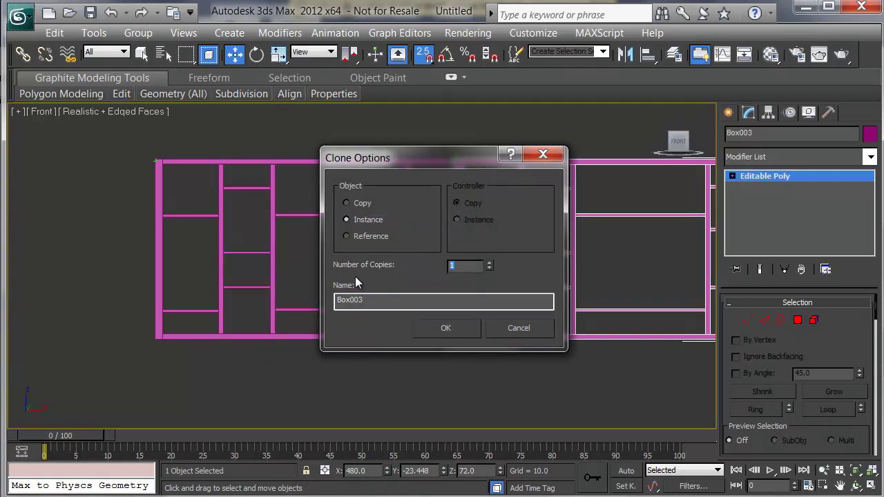
text(3)
click(446, 328)
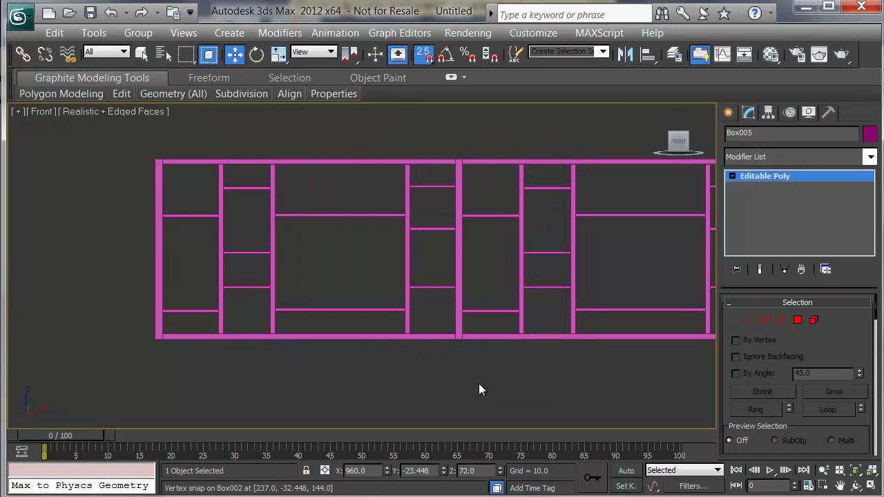
click(479, 383)
middle_drag(536, 341, 286, 326)
scroll(297, 324, down, 5)
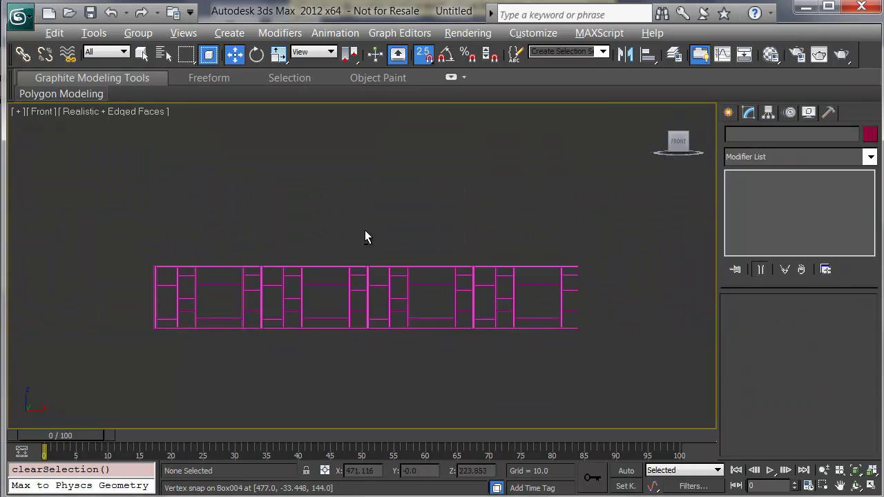
alt+middle_drag(364, 237, 416, 211)
- Unhide All to bring back both yellow columns, then orbit to inspect the row
scroll(410, 187, up, 6)
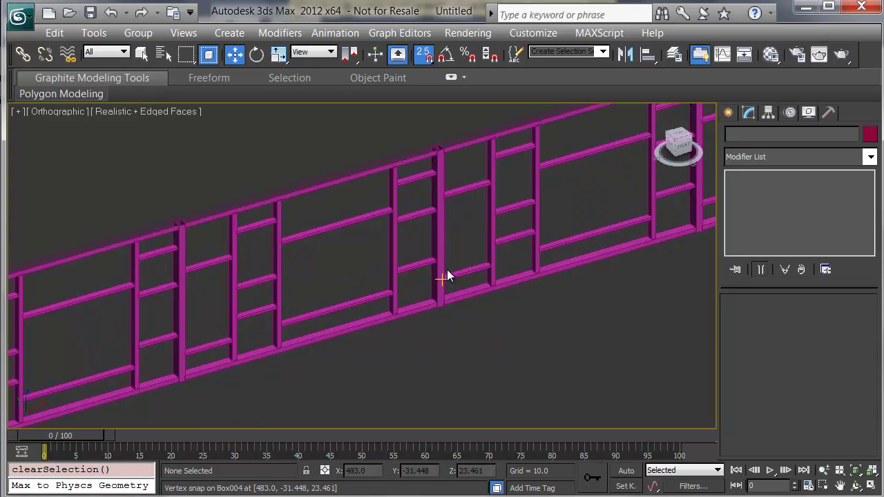
middle_drag(465, 311, 518, 269)
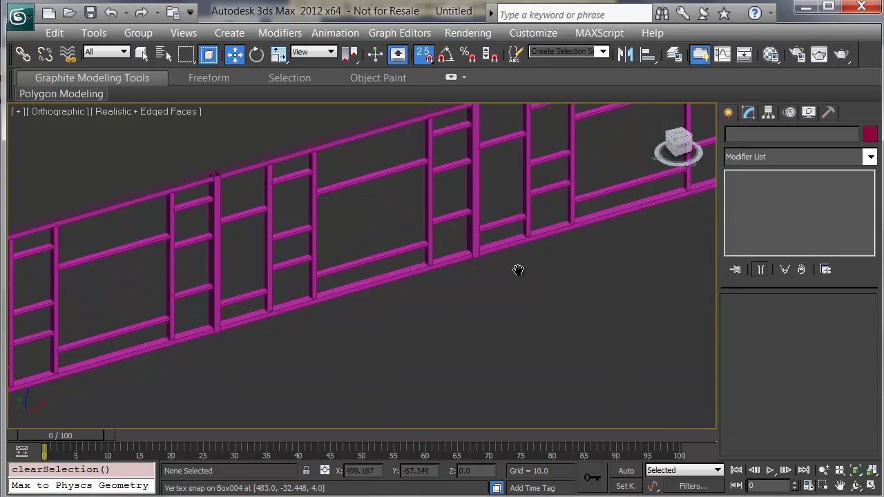
right_click(507, 280)
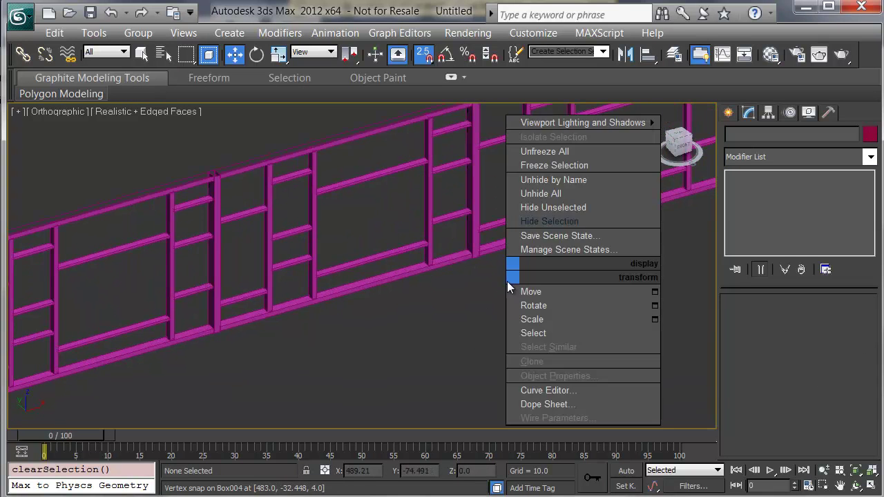
click(557, 195)
scroll(396, 292, down, 5)
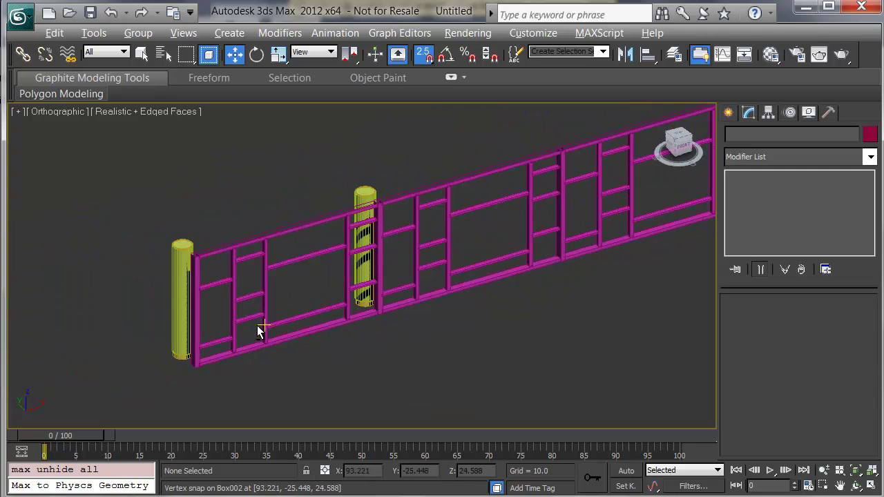
alt+middle_drag(257, 325, 255, 301)
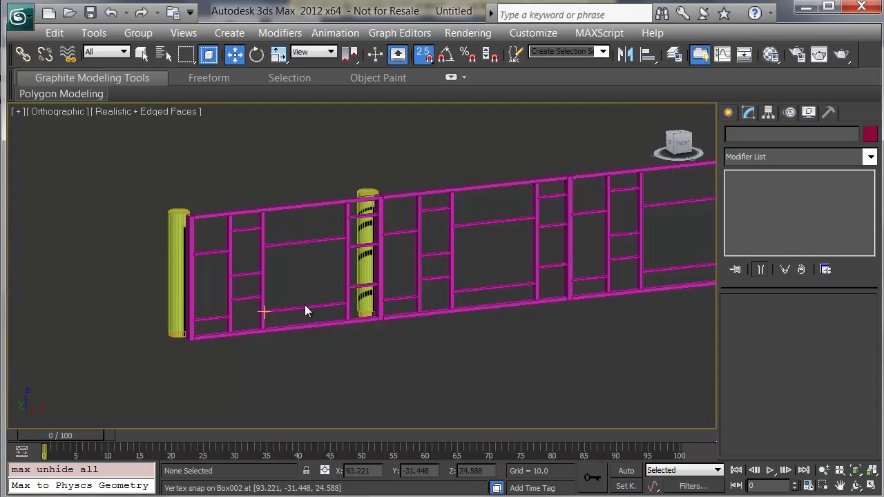
middle_drag(308, 310, 239, 297)
alt+middle_drag(349, 334, 371, 312)
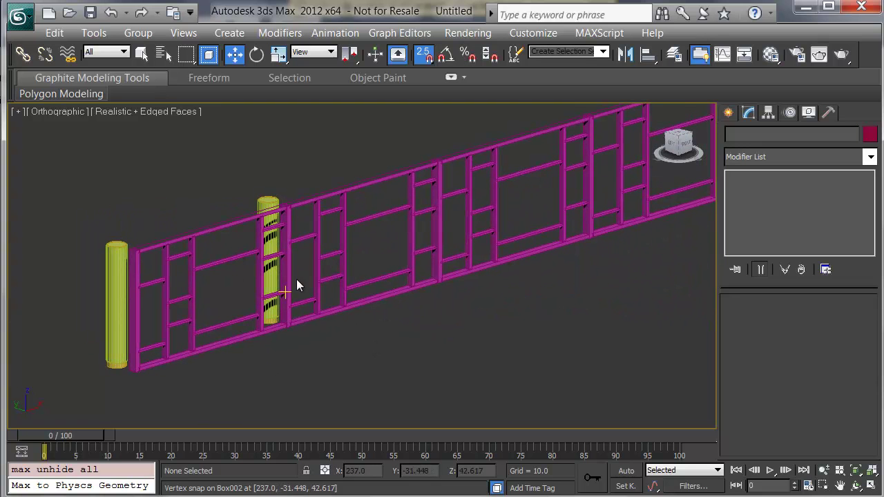